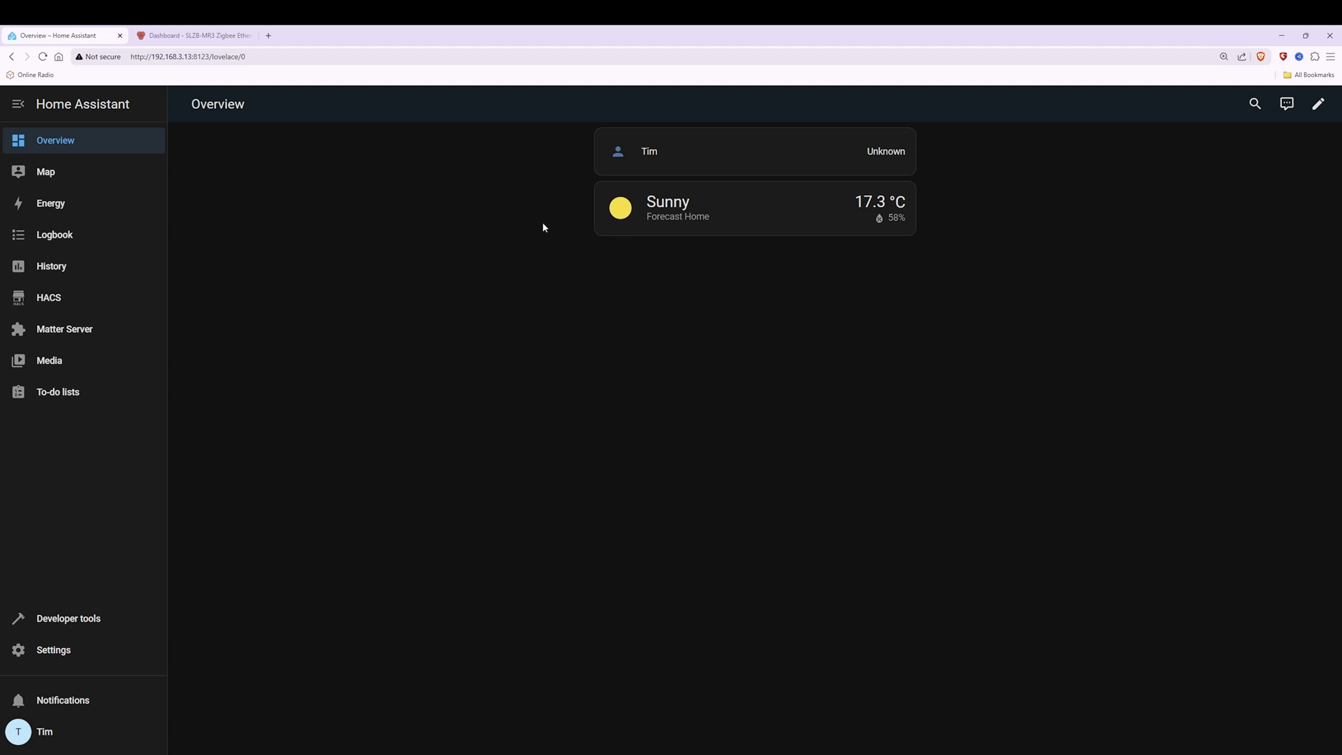
Step: Glance at the SLZB-MR3 control panel, then view Home Assistant's installed version details
click(208, 35)
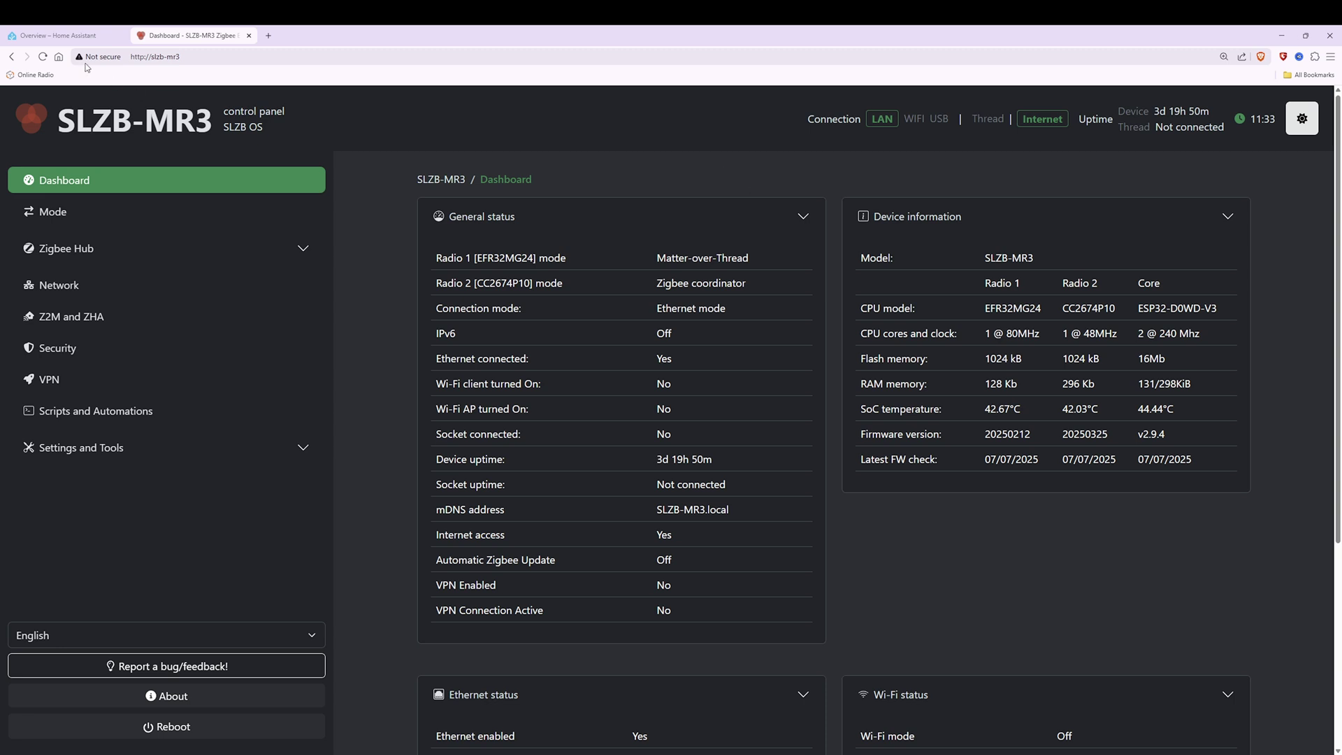
click(58, 40)
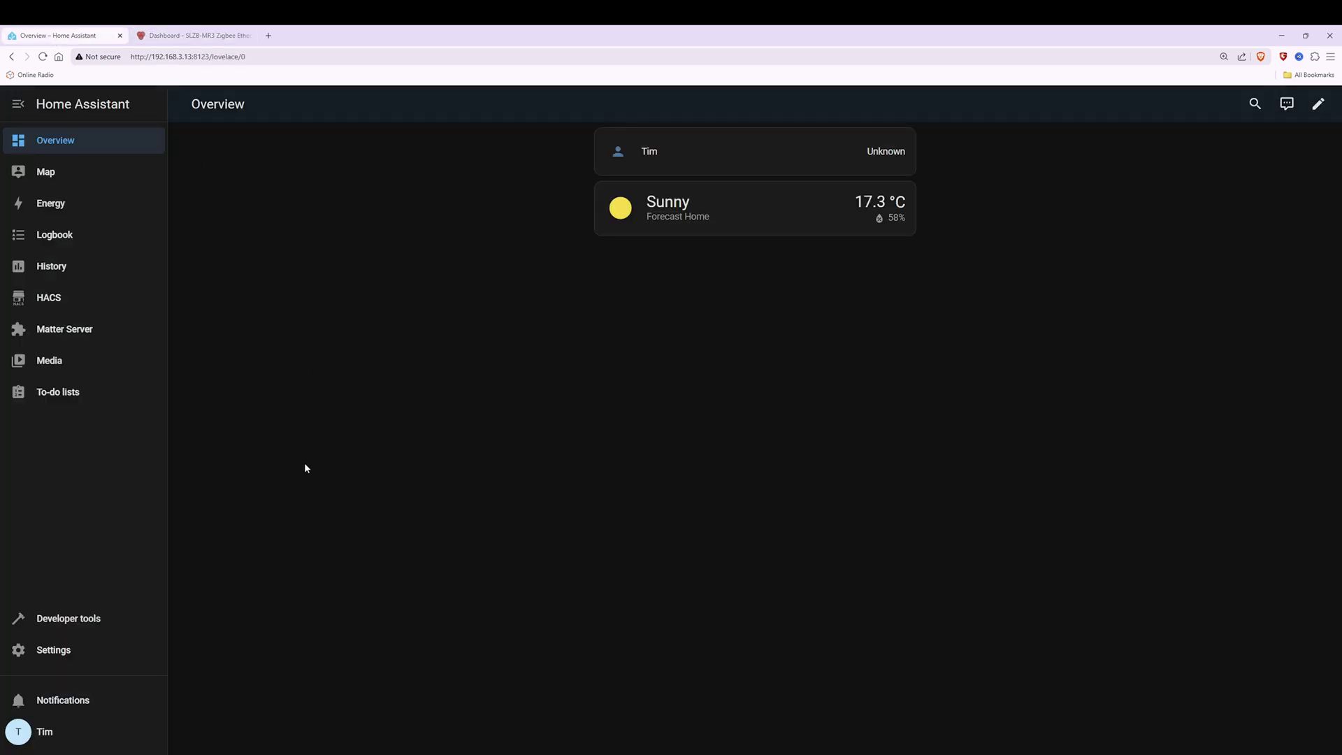
click(59, 655)
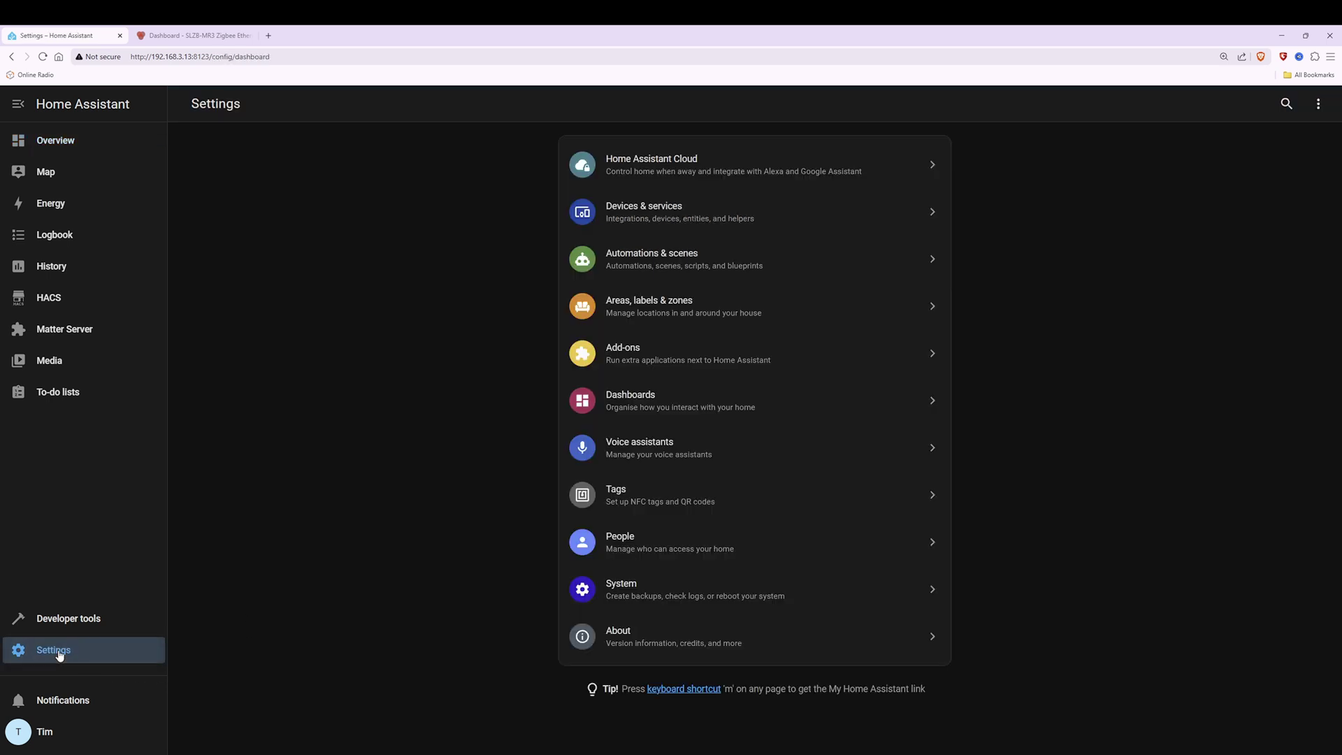
click(710, 642)
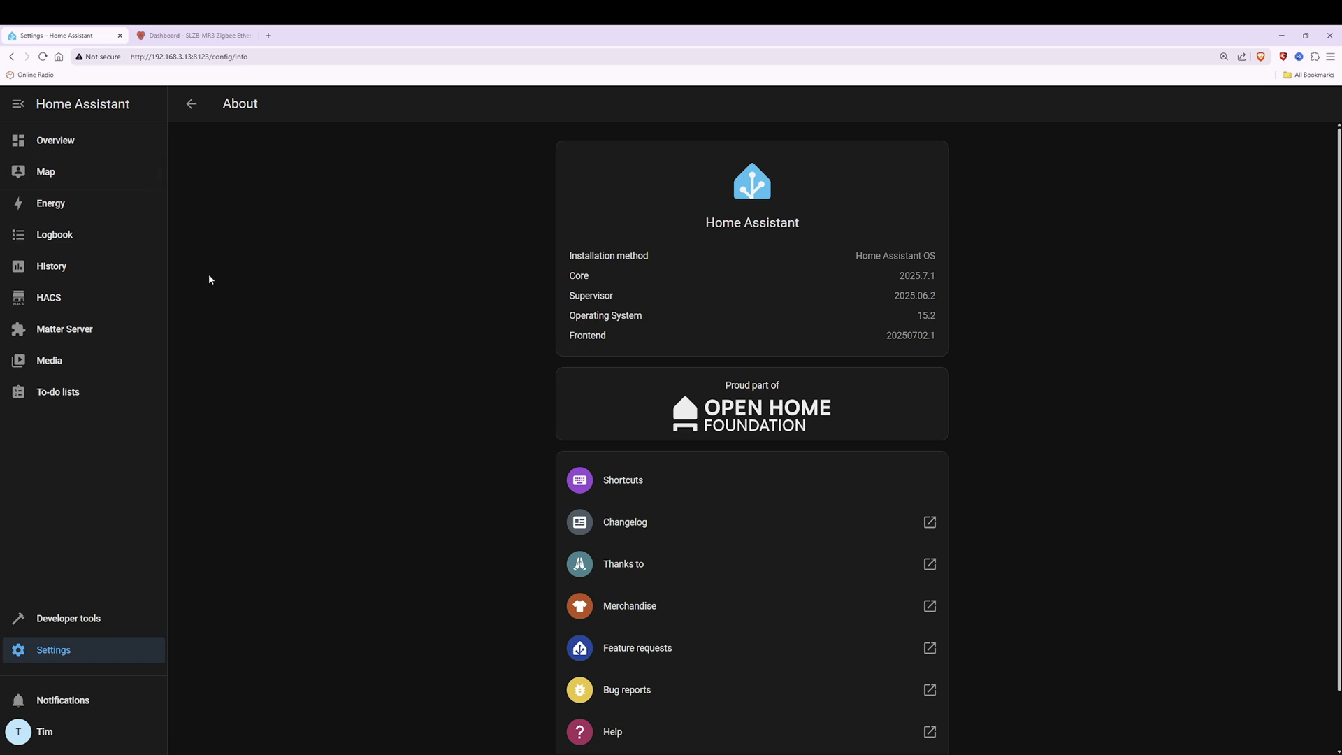
Step: Recheck the SLZB-MR3 control panel, then return to Home Assistant's main Settings page
click(196, 36)
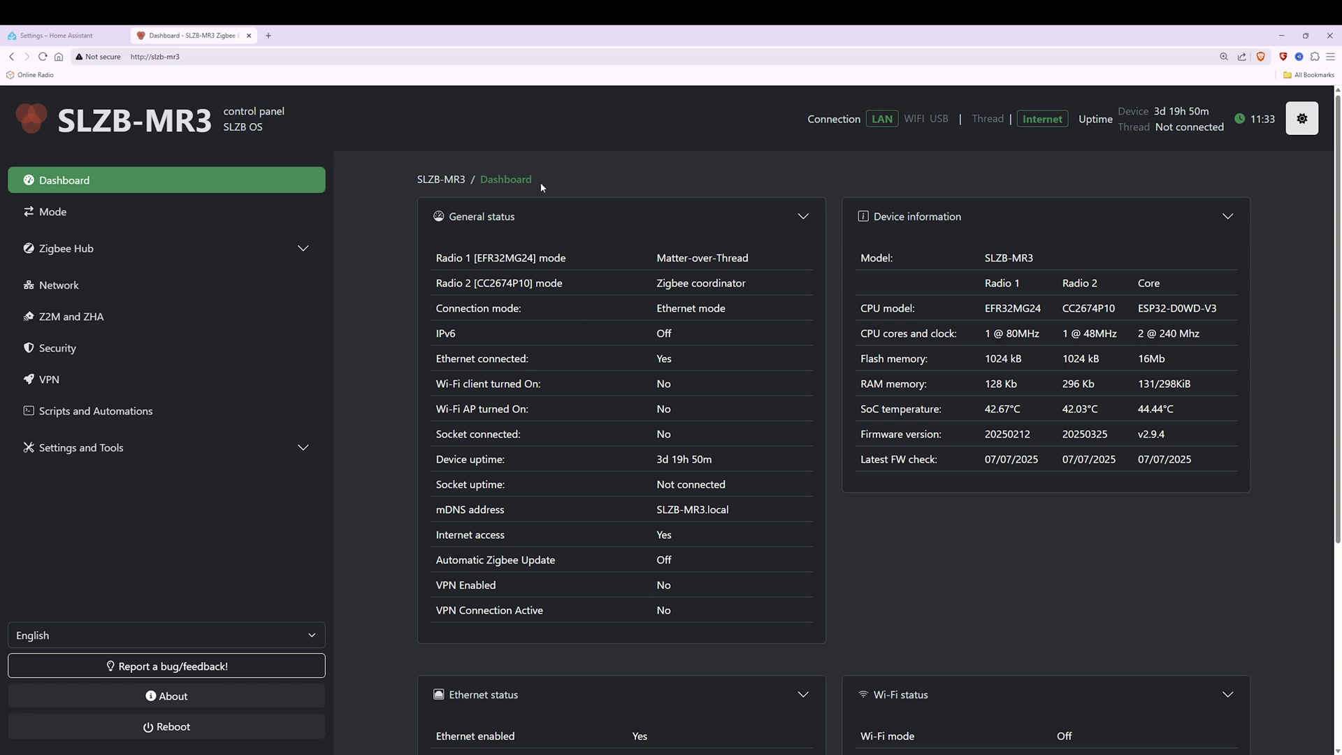
click(58, 38)
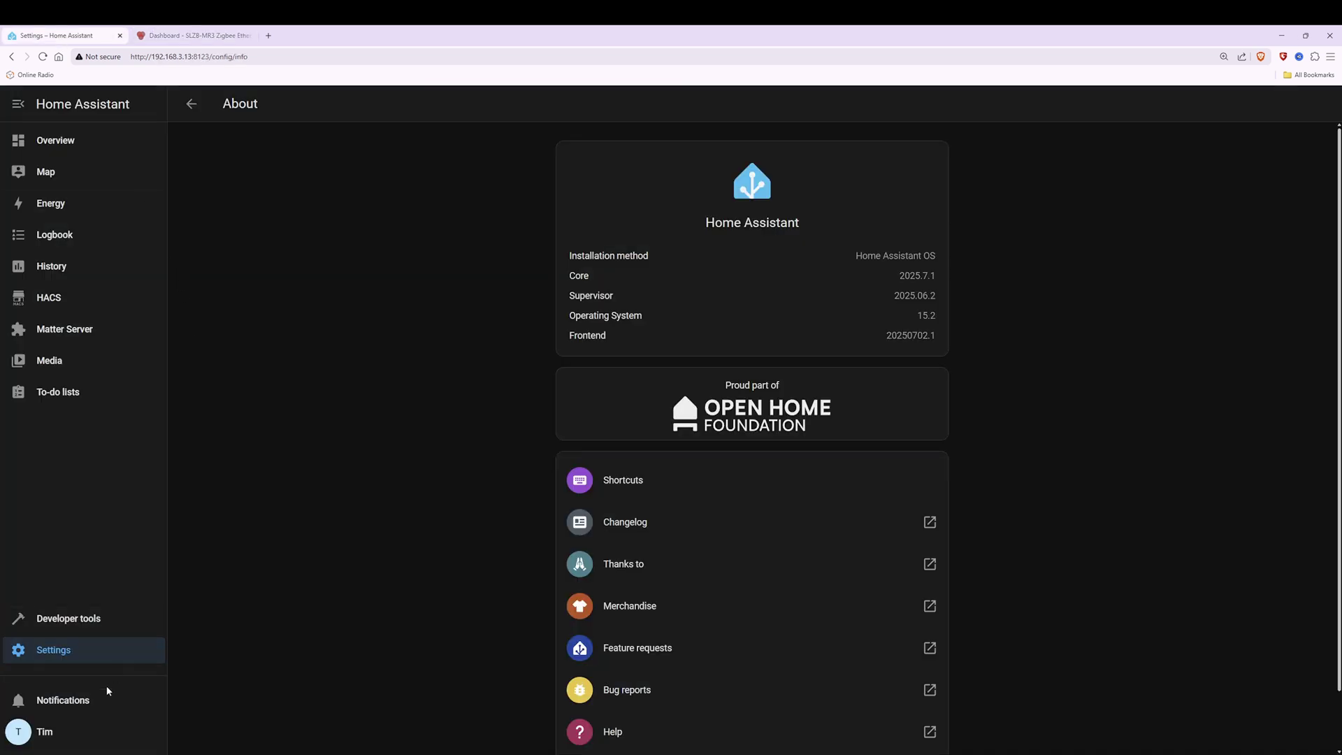
click(58, 652)
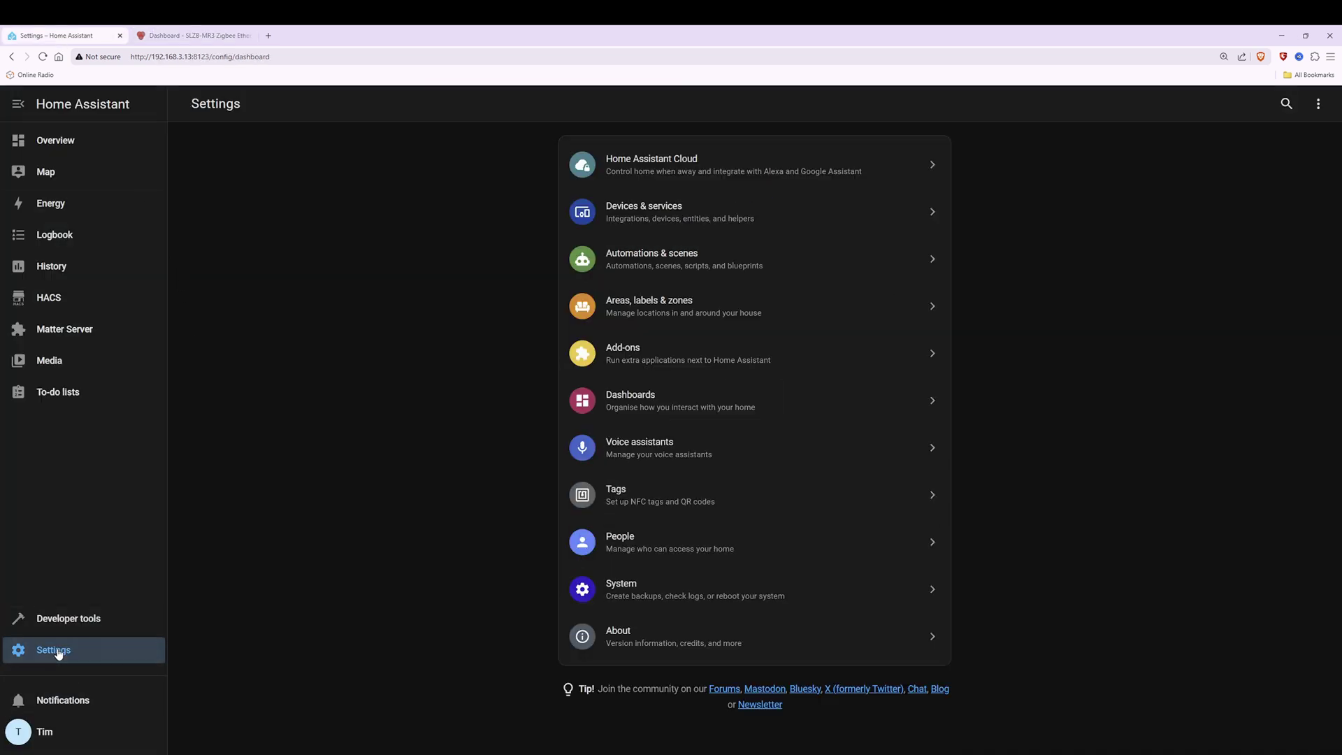
Step: In Devices & services, add the Zigbee Home Automation integration found by searching 'zig'
click(705, 217)
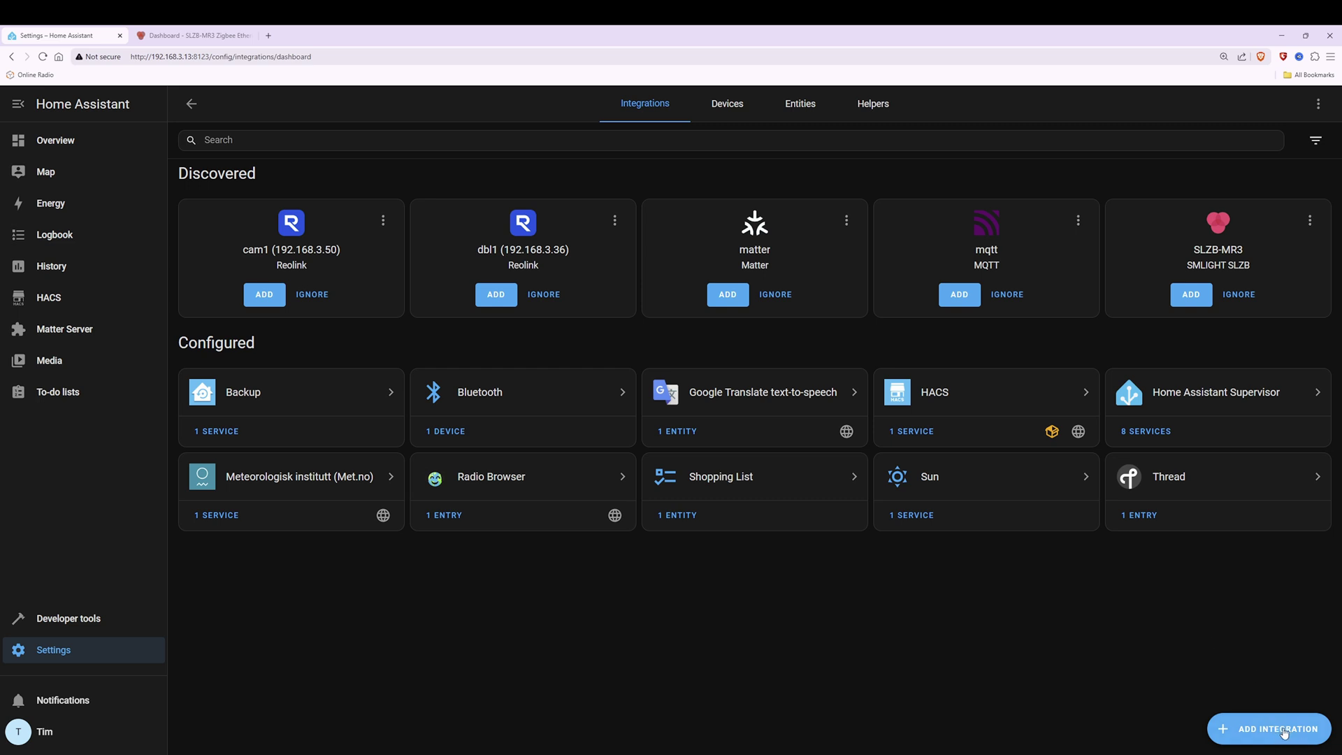
click(1284, 732)
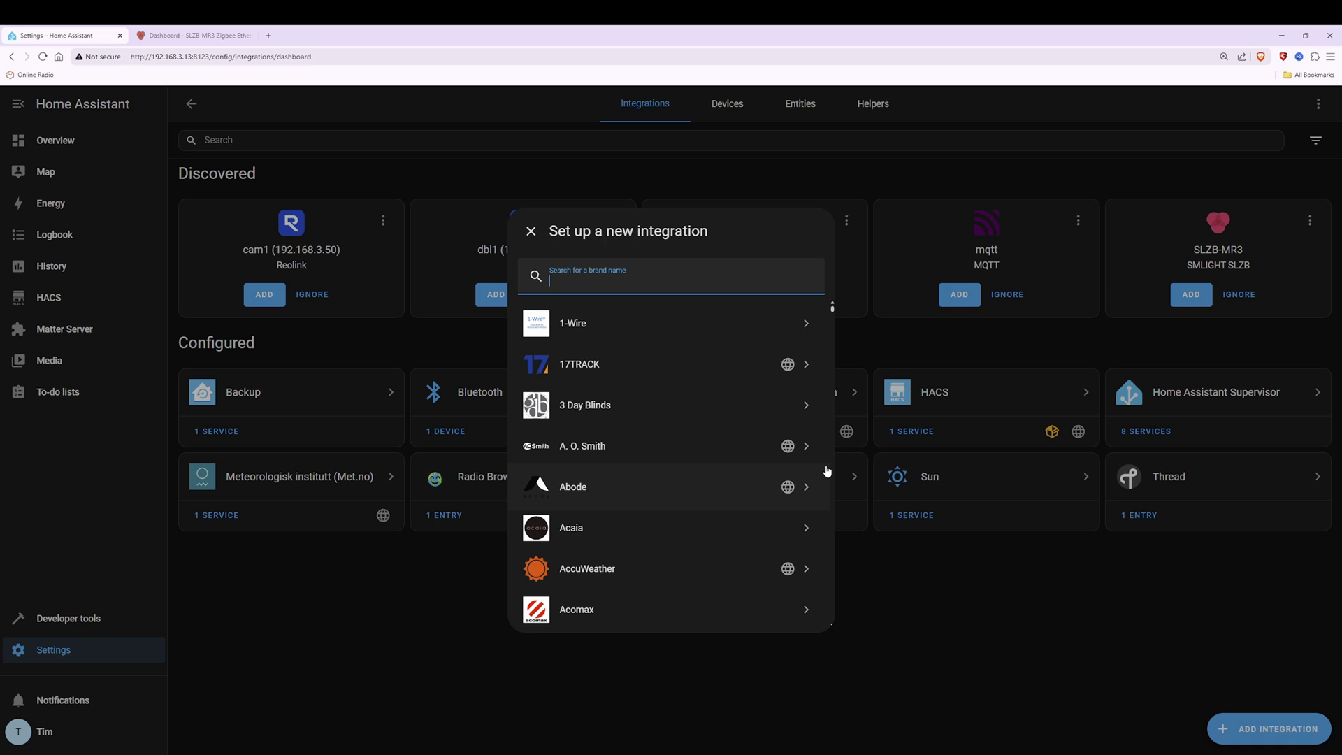
text(z)
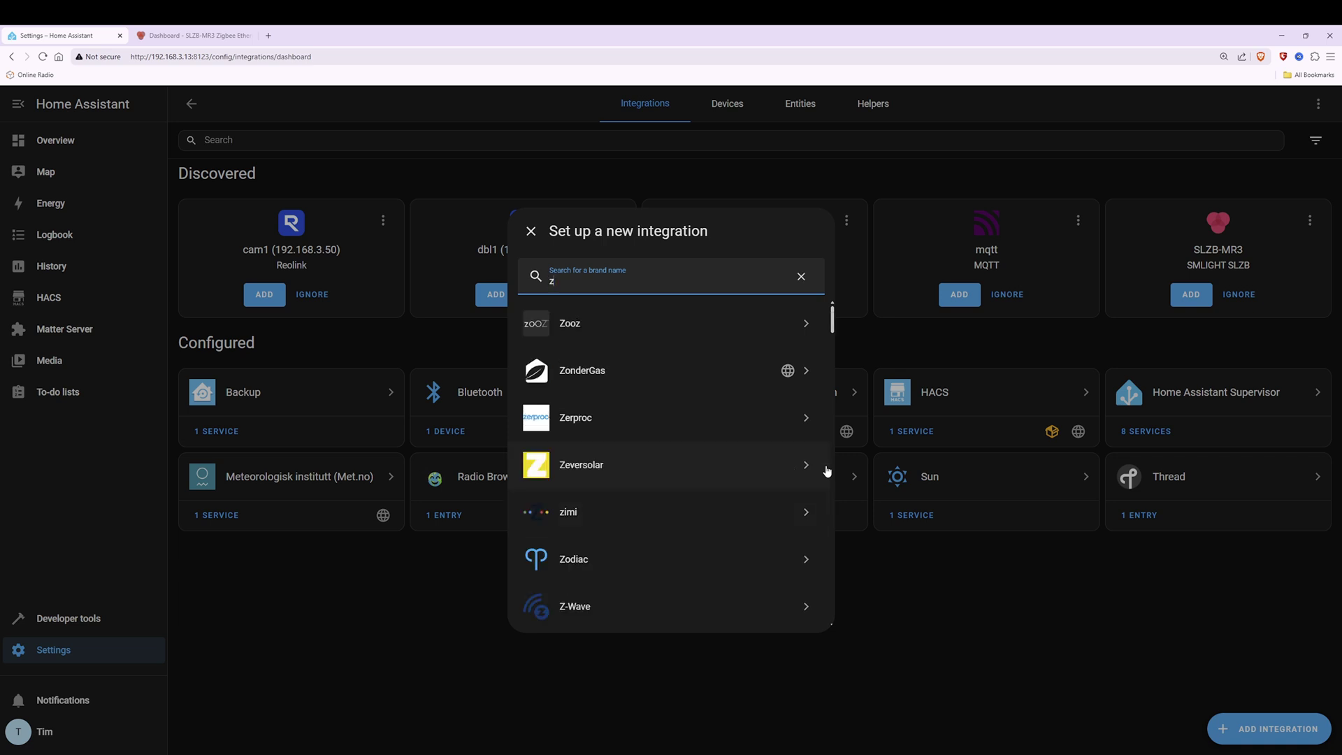
text(ig)
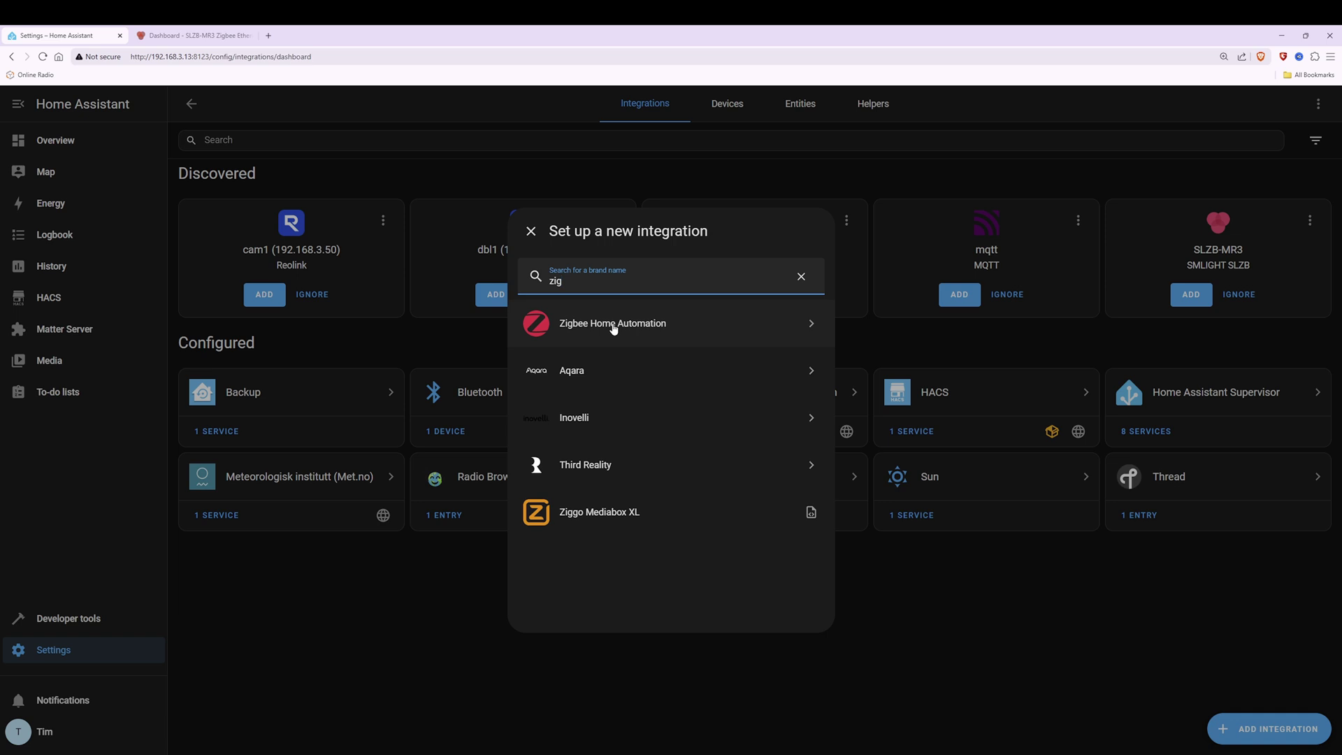
click(612, 324)
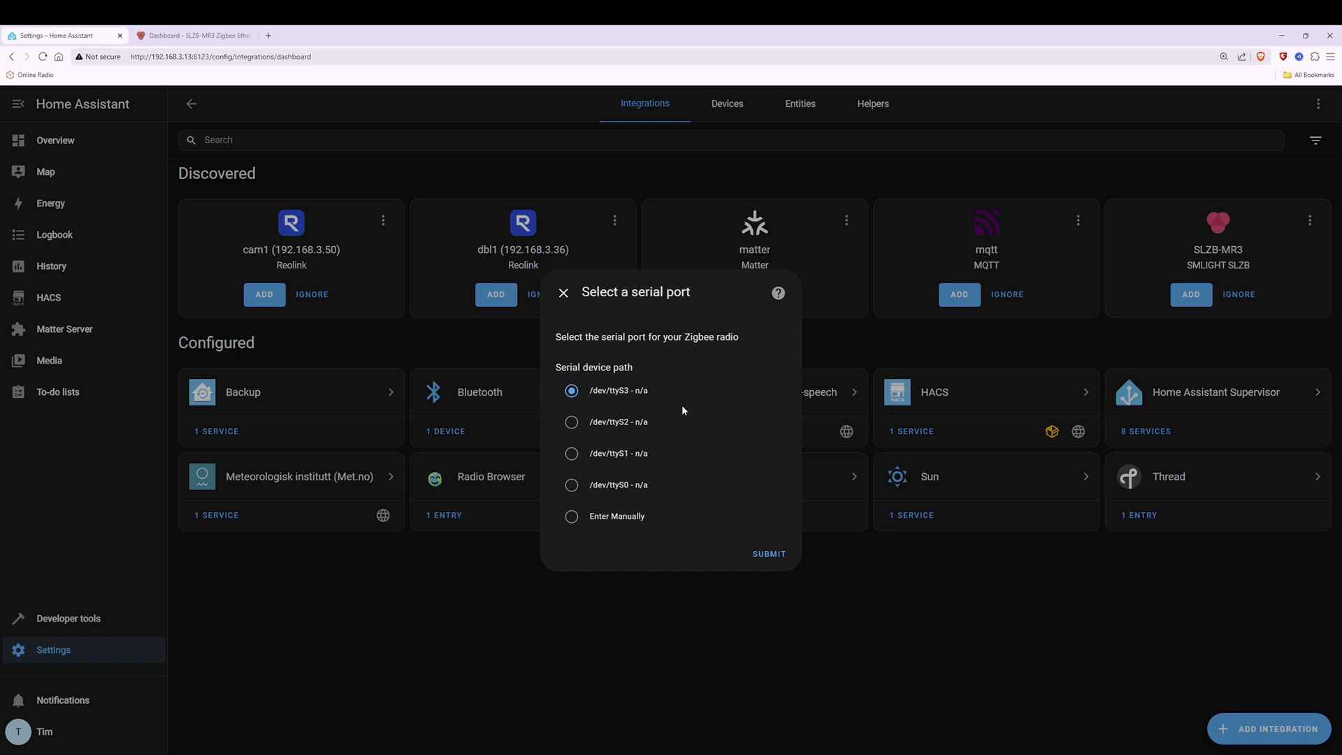
Step: Enter the serial port manually, choose the ZNP radio type, and begin the device path with 'socket'
click(573, 519)
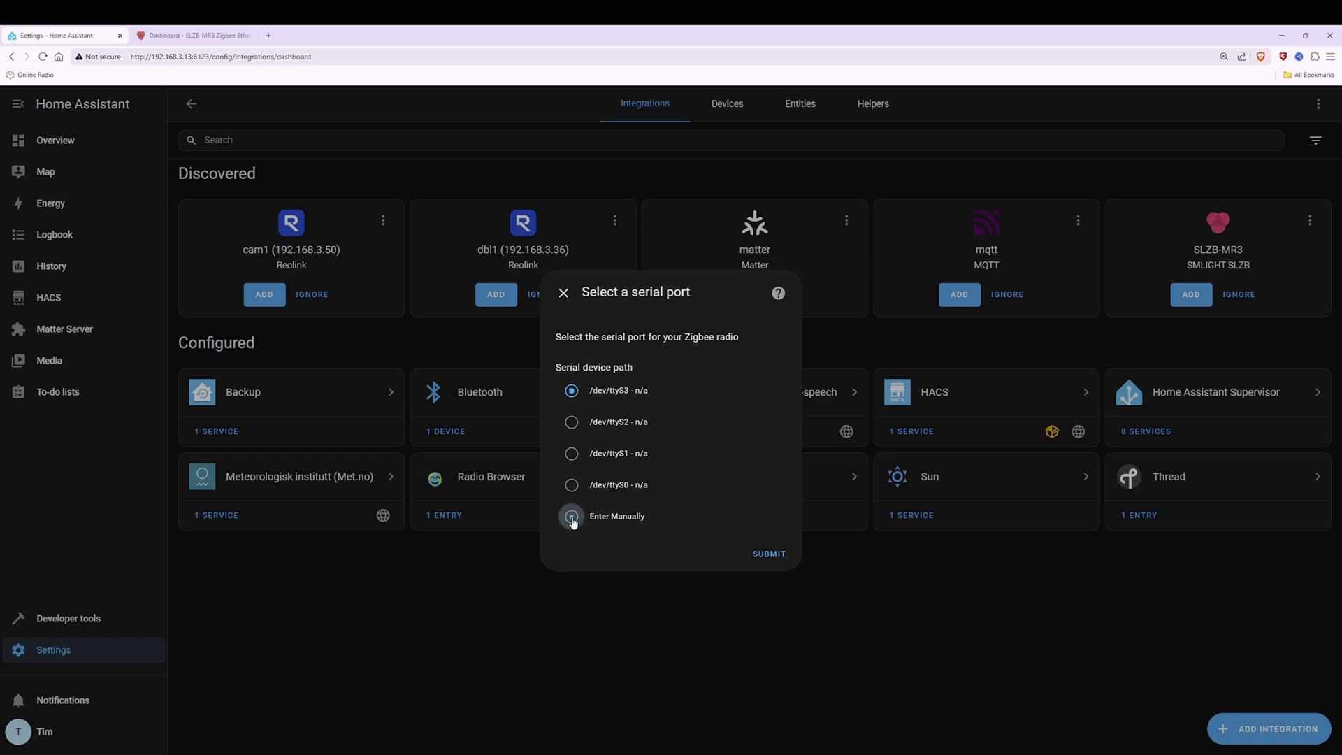
click(771, 555)
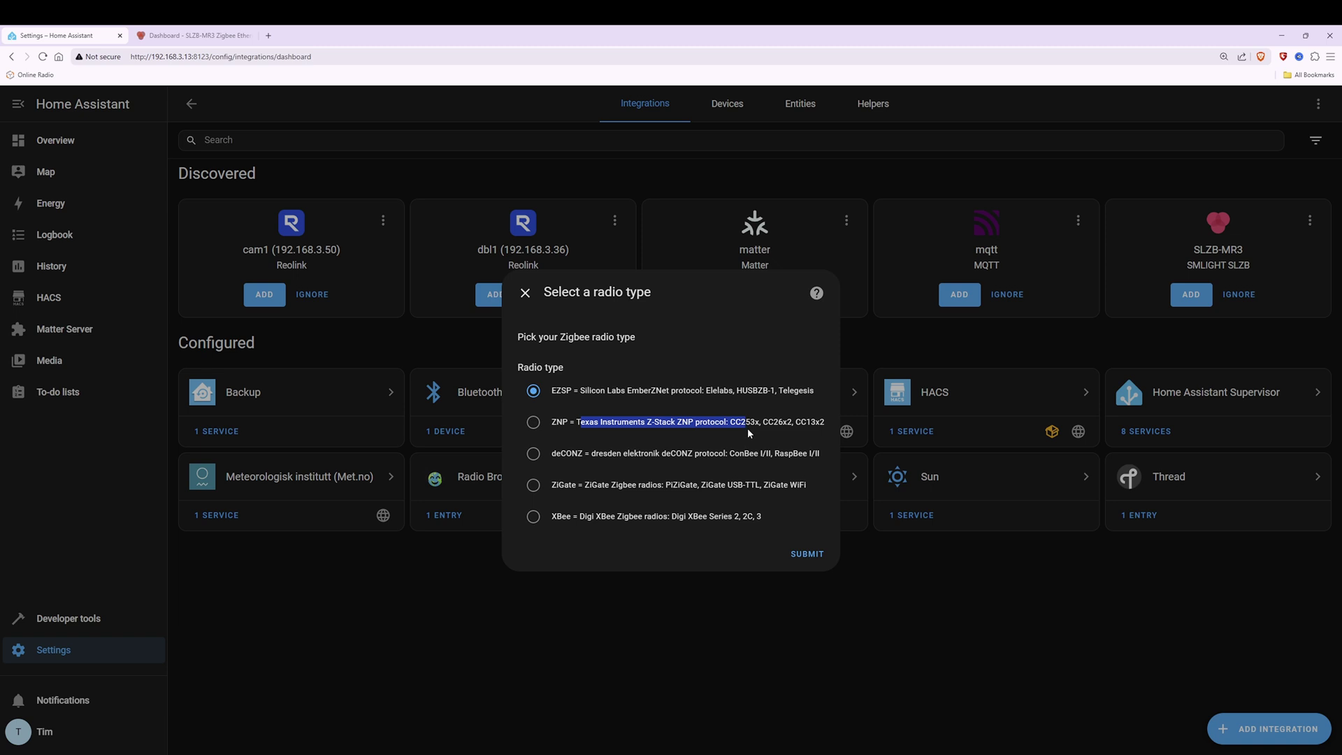
drag(758, 432, 780, 433)
drag(818, 434, 820, 435)
click(535, 423)
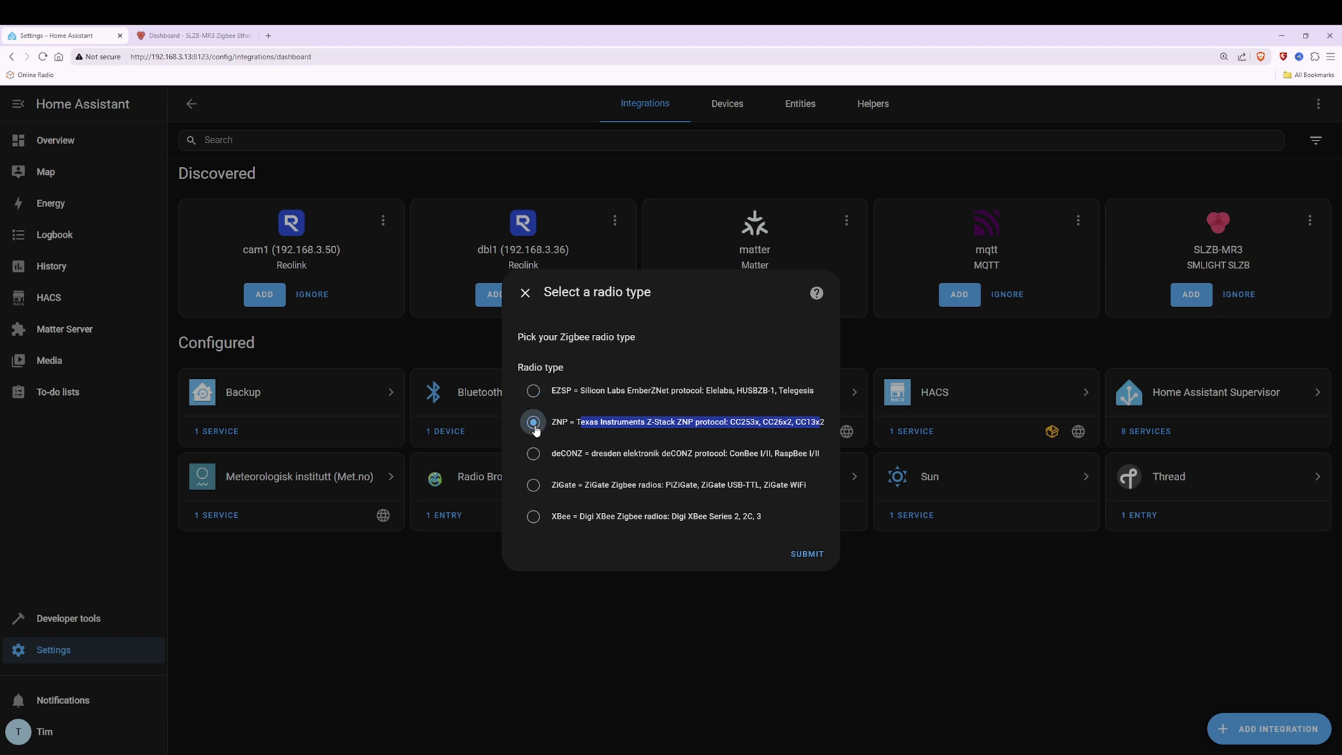
click(811, 556)
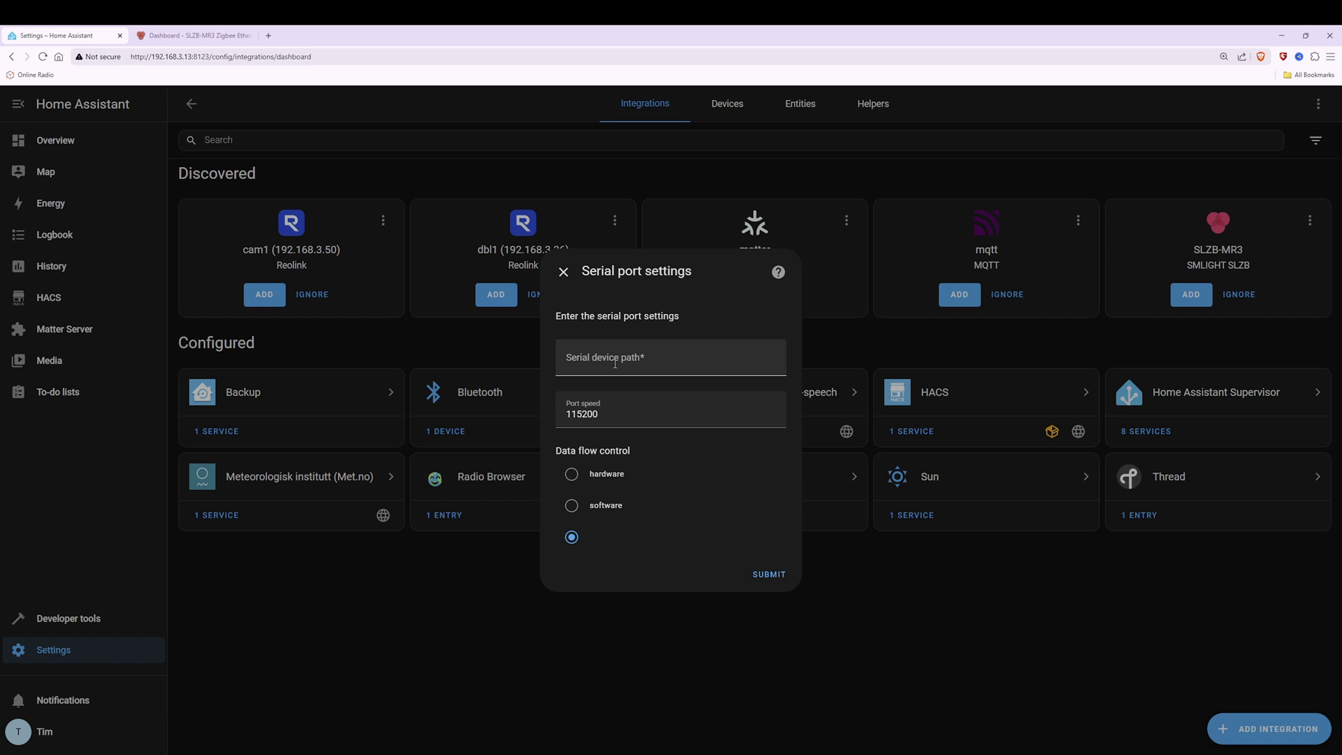
click(653, 369)
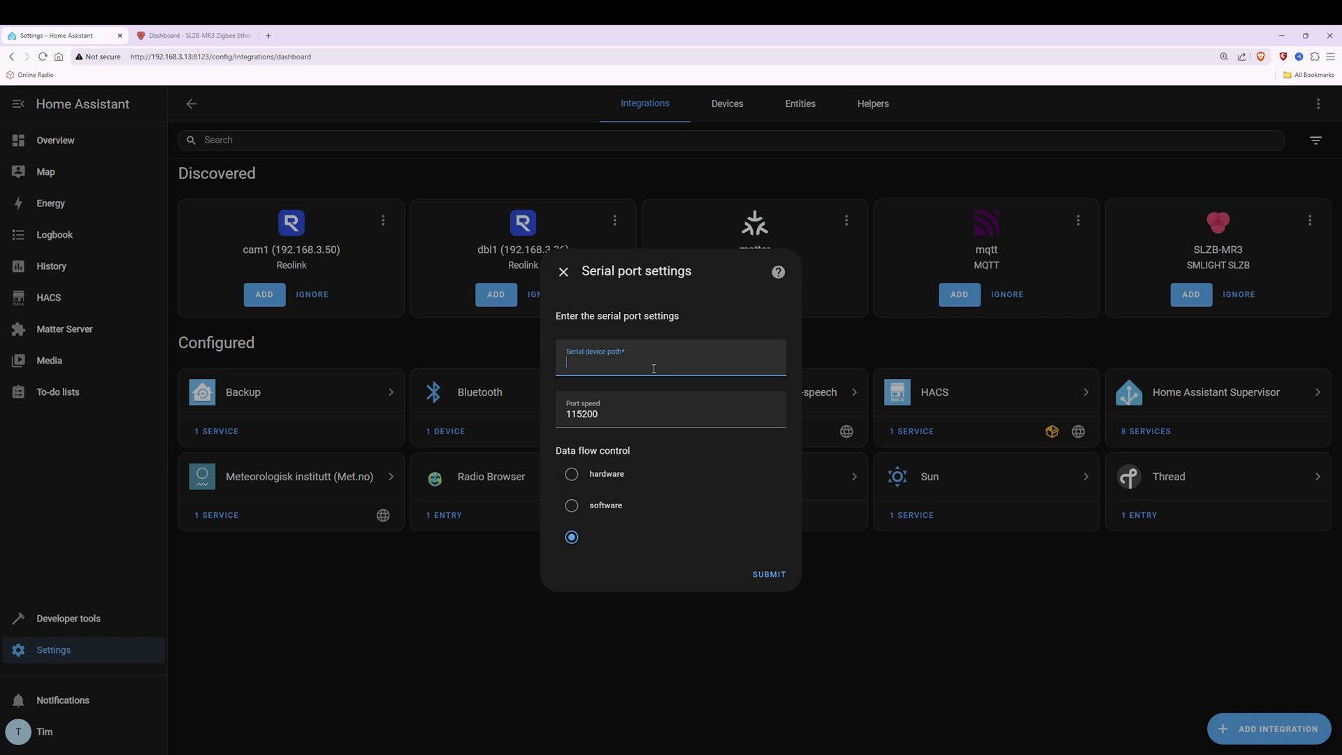
text(socket://)
Step: In the SLZB-MR3 control panel's Ethernet status, select and copy the IP address 192.168.3.77
click(179, 35)
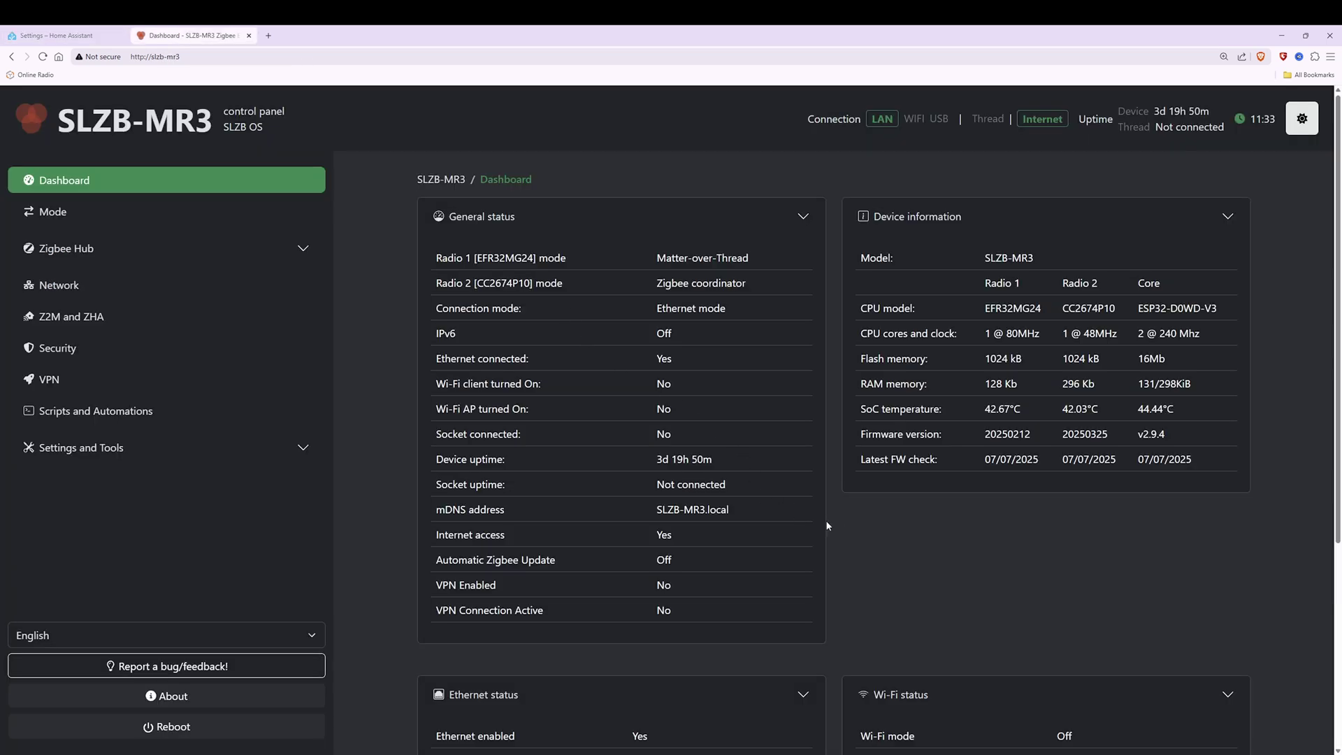
scroll(829, 529, down, 4)
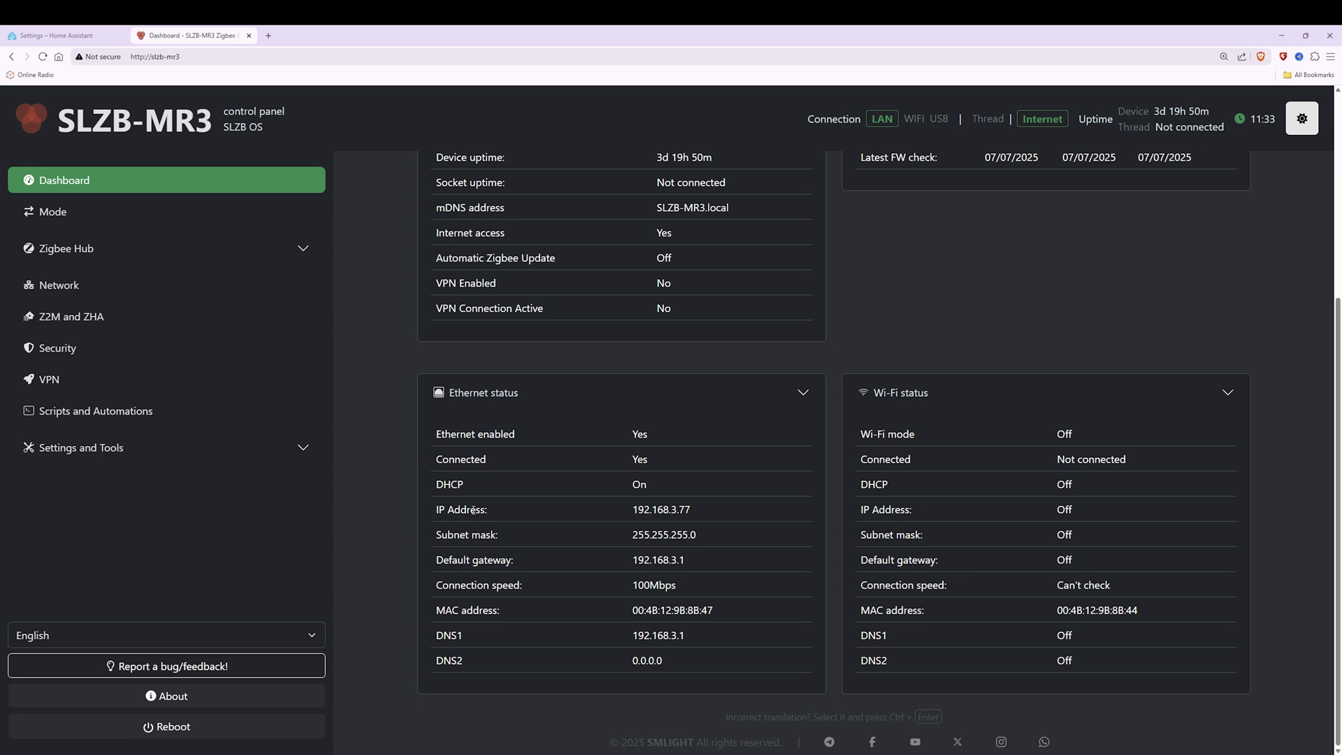
drag(436, 512, 488, 513)
drag(633, 510, 689, 513)
key(ctrl+c)
Step: Complete the serial device path in Home Assistant as socket://192.168.3.77:7638
click(72, 37)
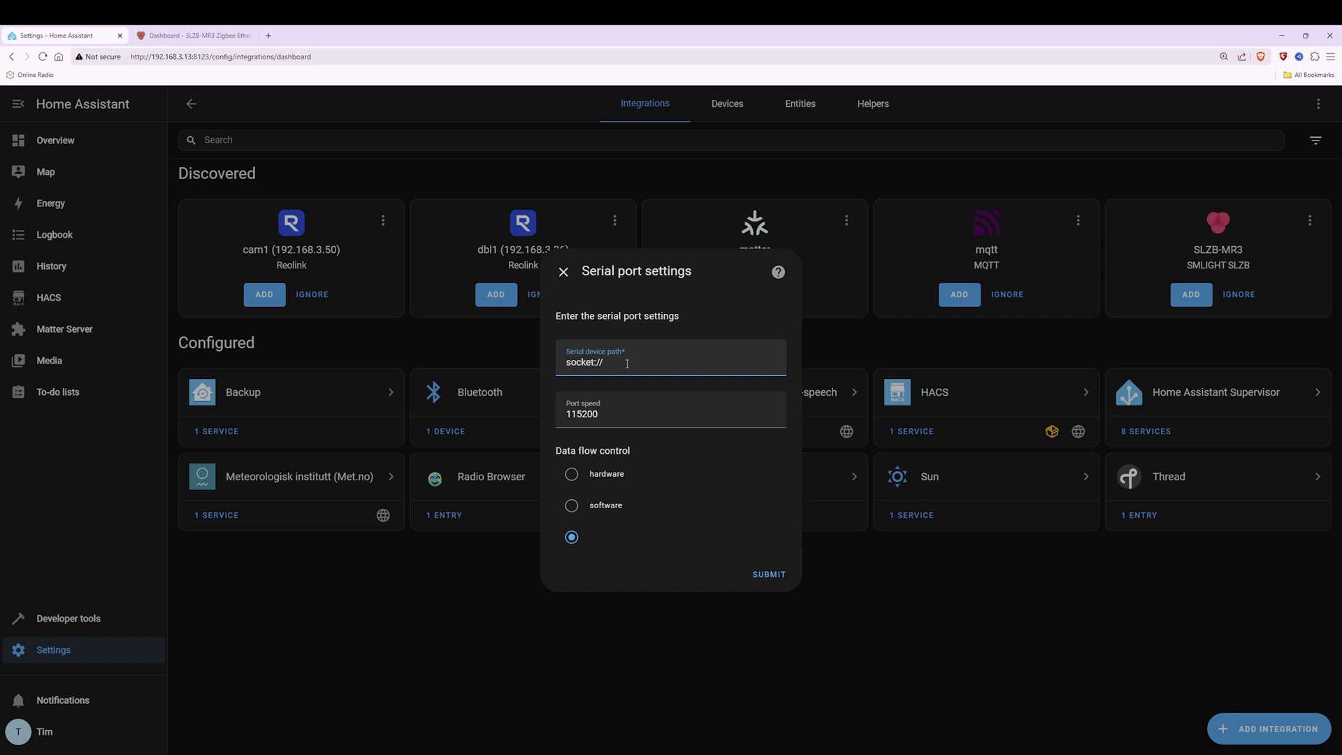
key(ctrl+v)
text(:7638)
Step: Check the SLZB-MR3's ZHA config for the CC2674P10 radio, confirming socket port 7638
click(198, 37)
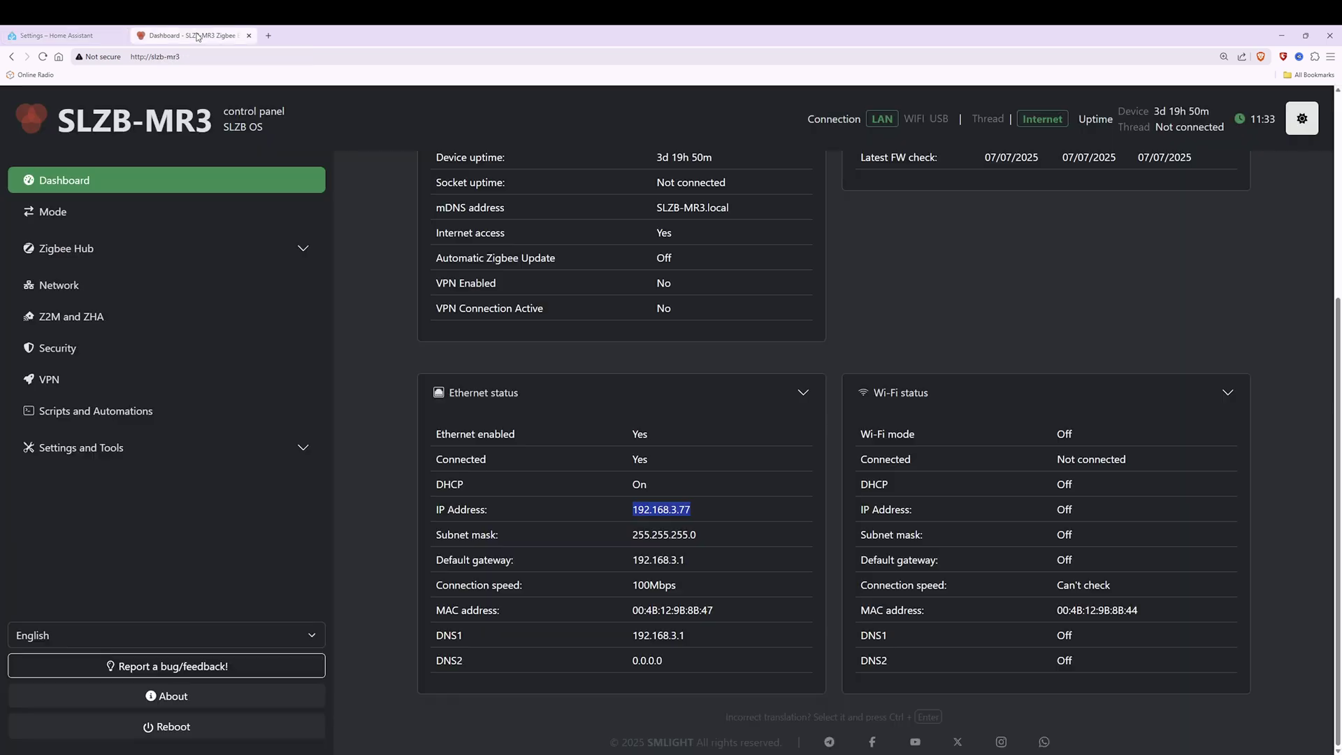
scroll(522, 318, up, 5)
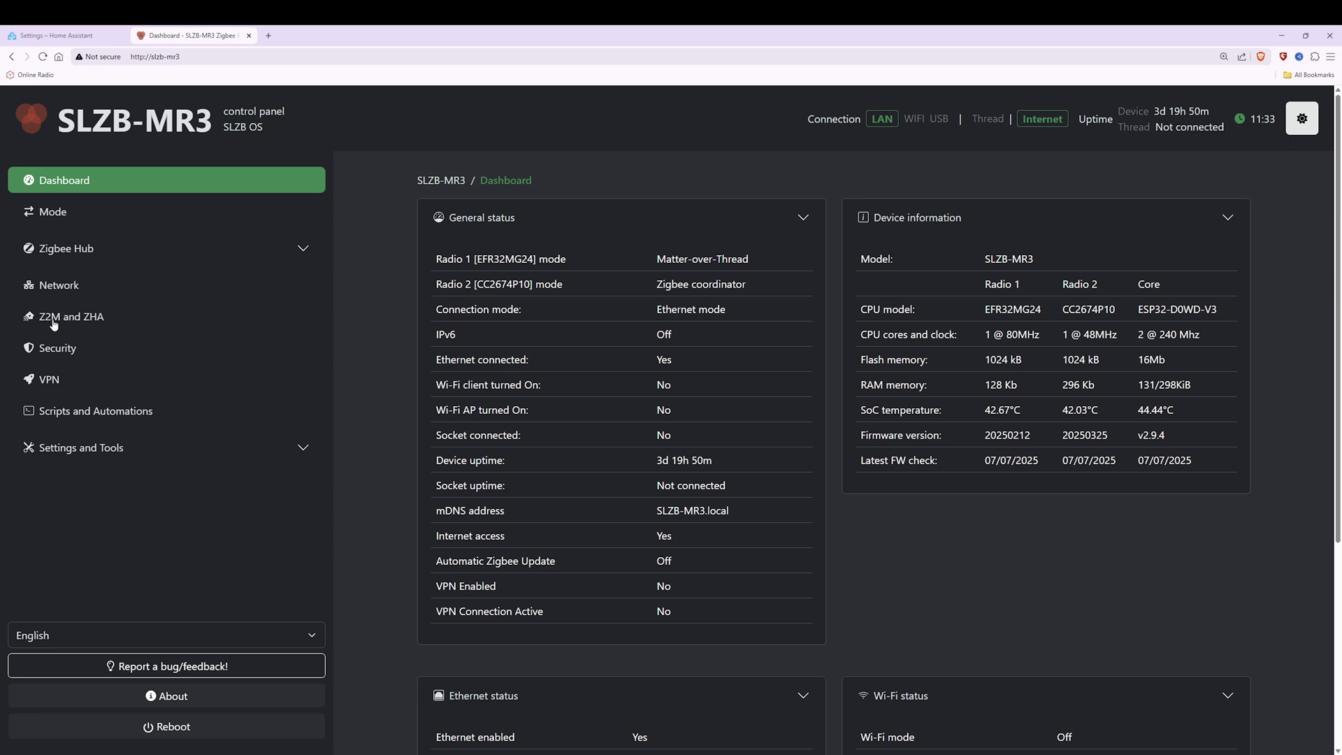
click(83, 320)
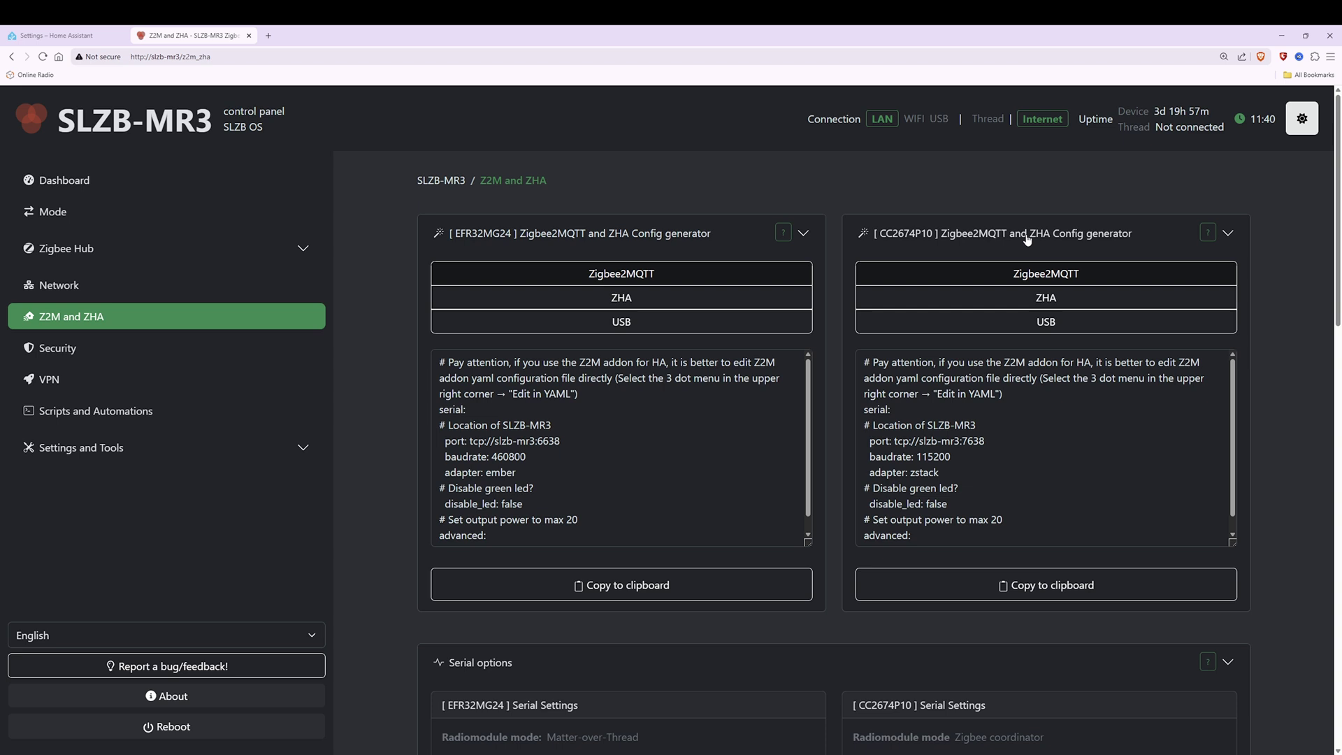
click(1052, 301)
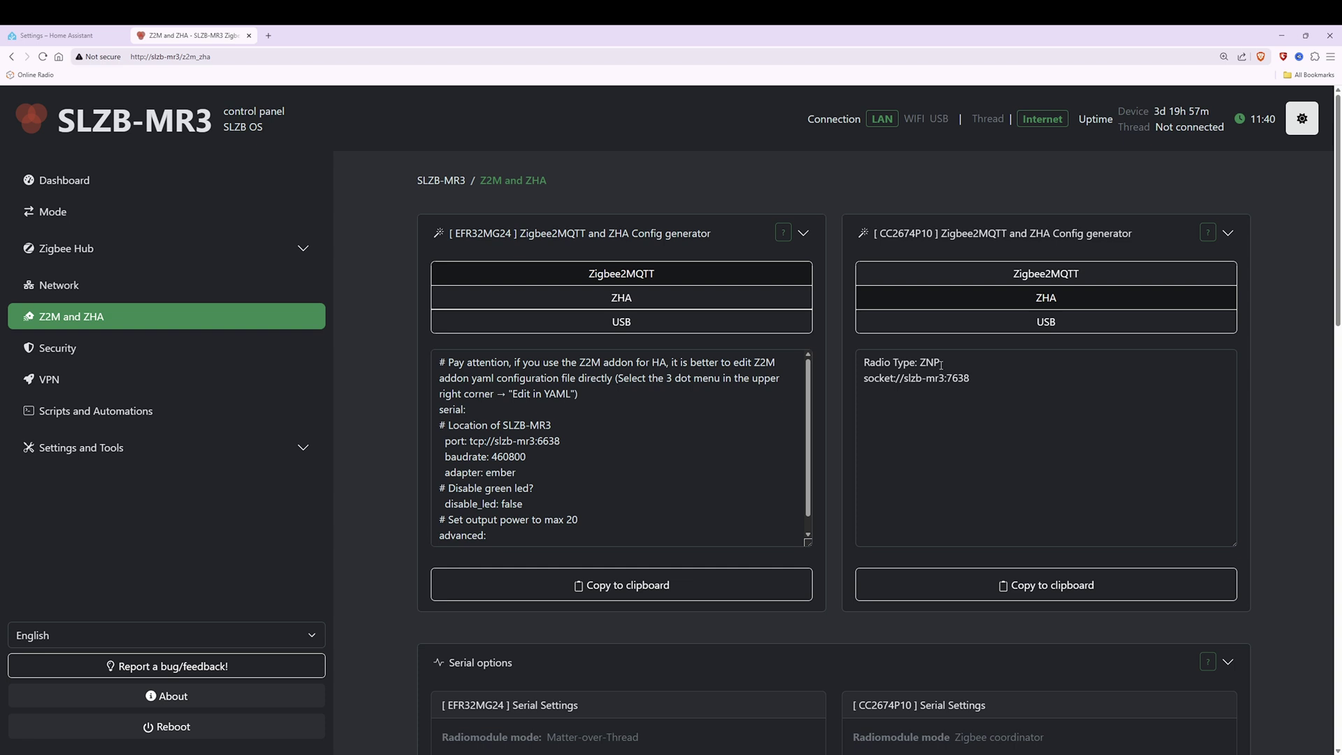
drag(863, 377, 971, 379)
click(991, 381)
drag(991, 382, 946, 378)
key(ctrl+shift+Tab)
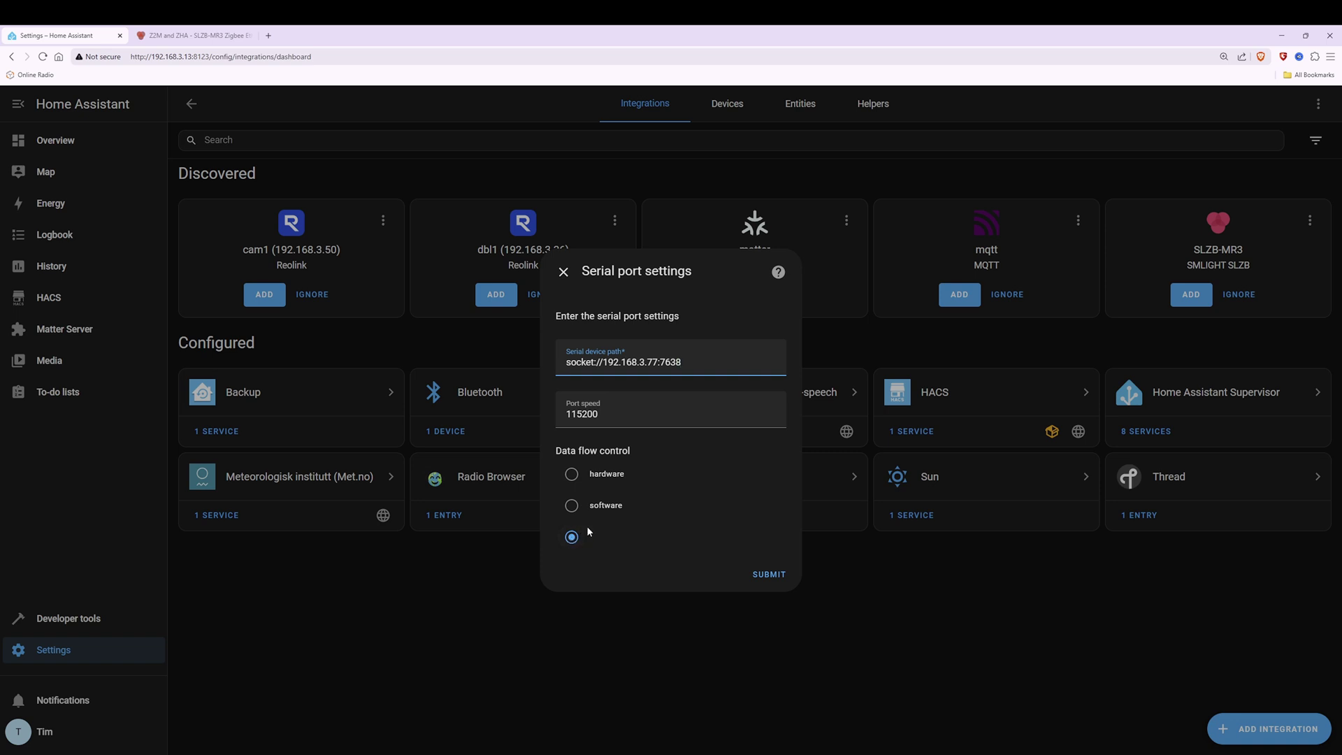
Step: Submit the serial settings socket://192.168.3.77:7638 at port speed 115200
click(770, 574)
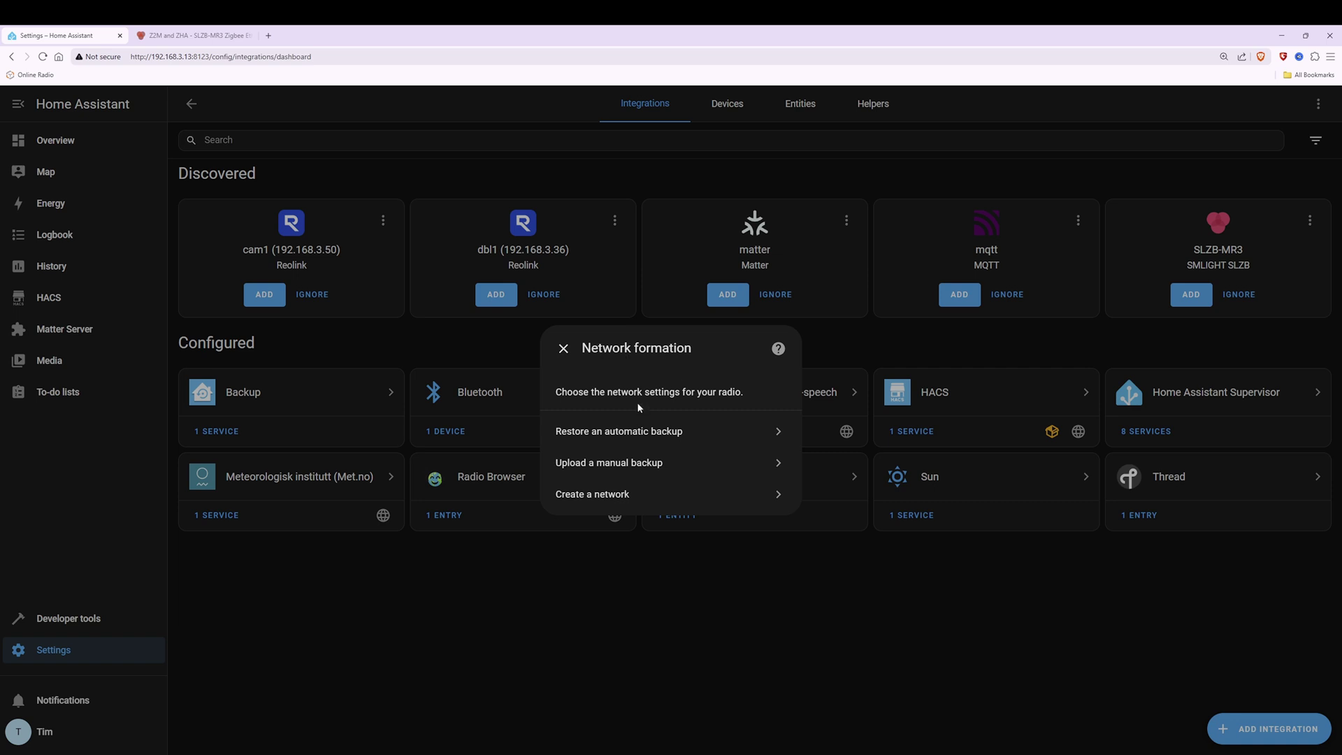
Step: Choose 'Create a network' to form a new Zigbee network
click(607, 499)
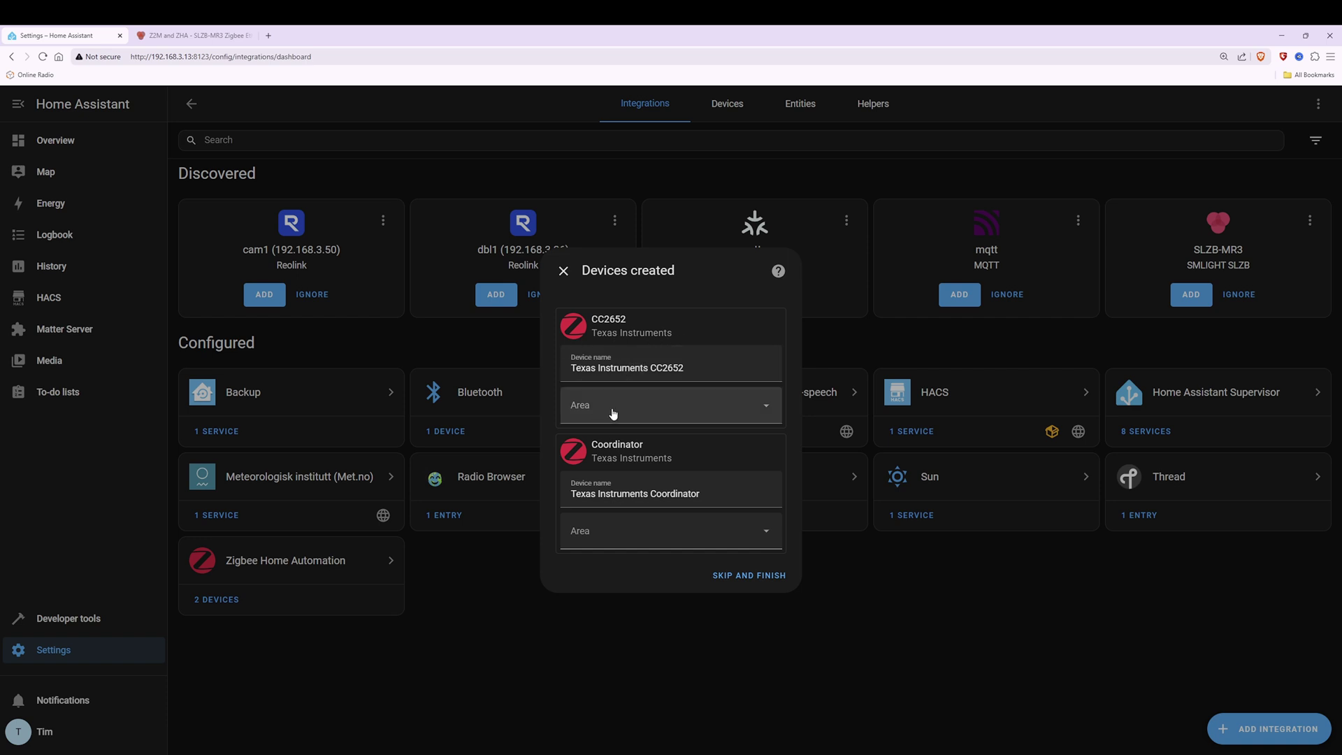
Step: Leave the CC2652 device without an area and skip to finish the Zigbee setup
click(664, 418)
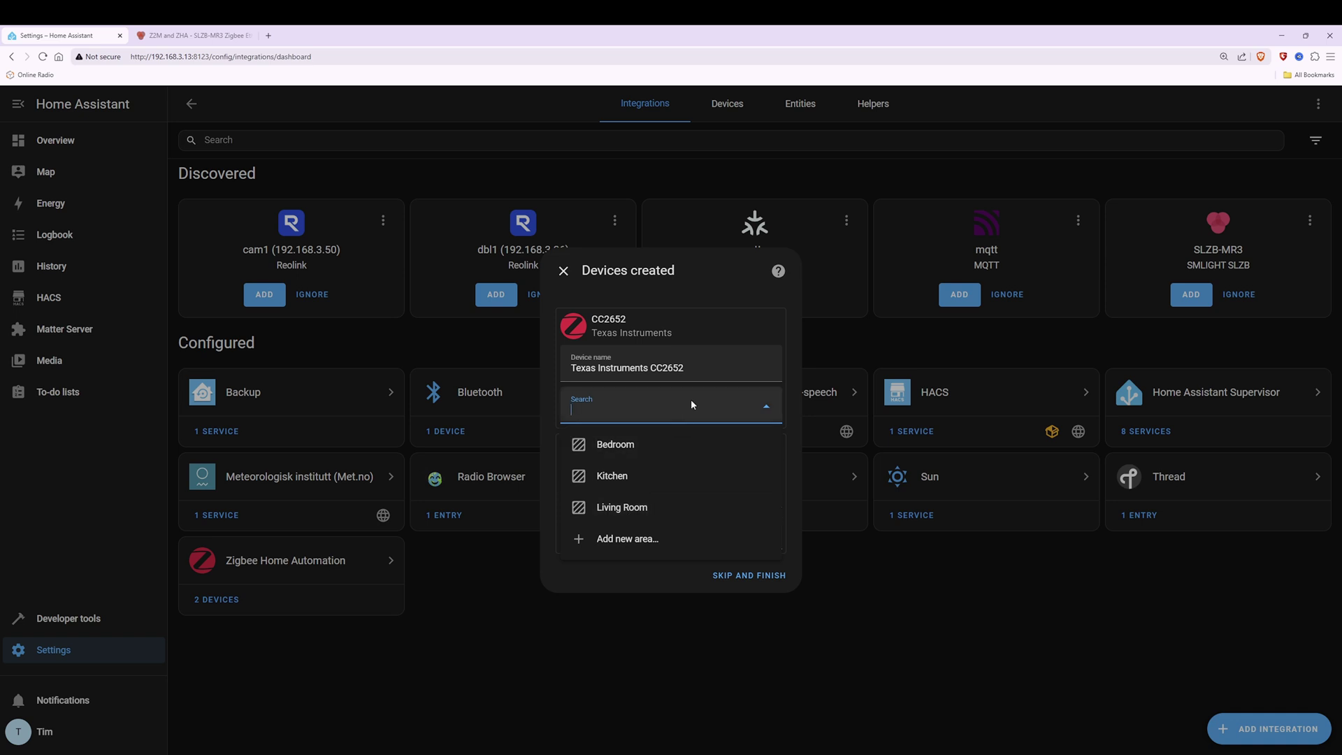
click(728, 288)
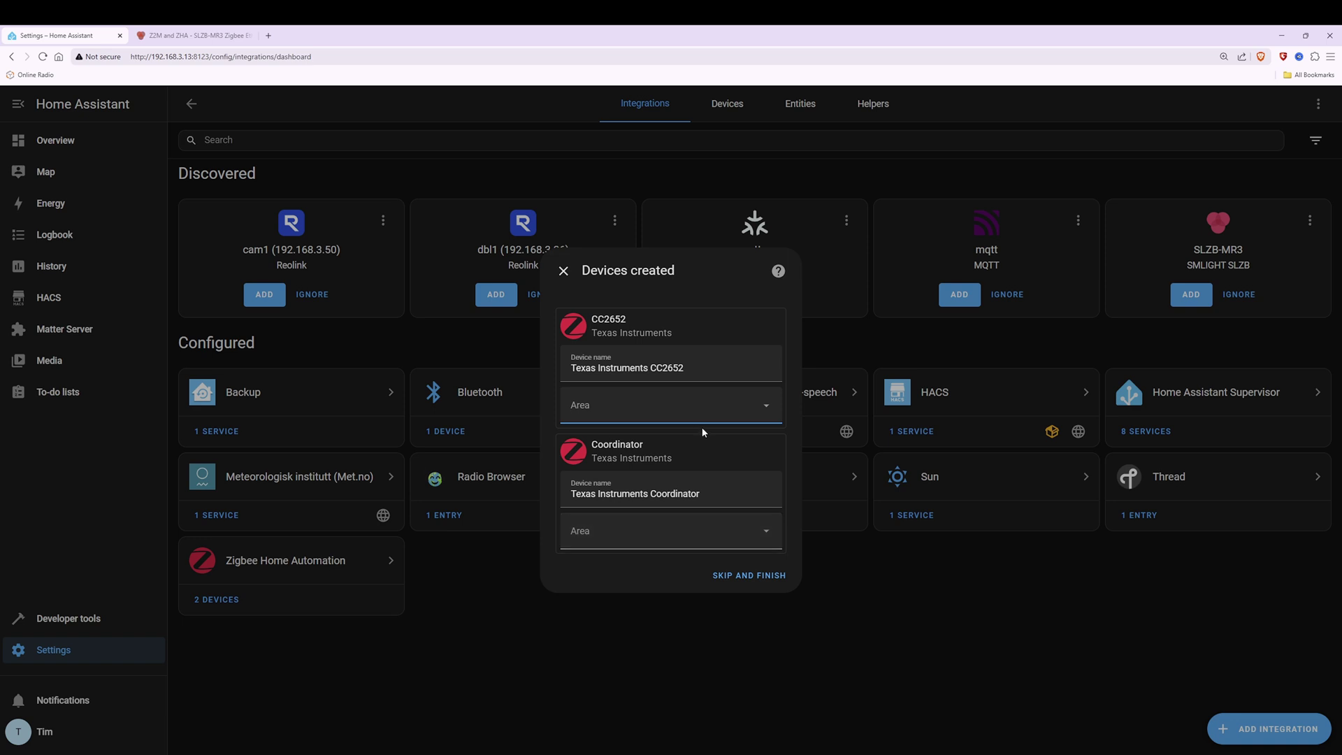
click(755, 577)
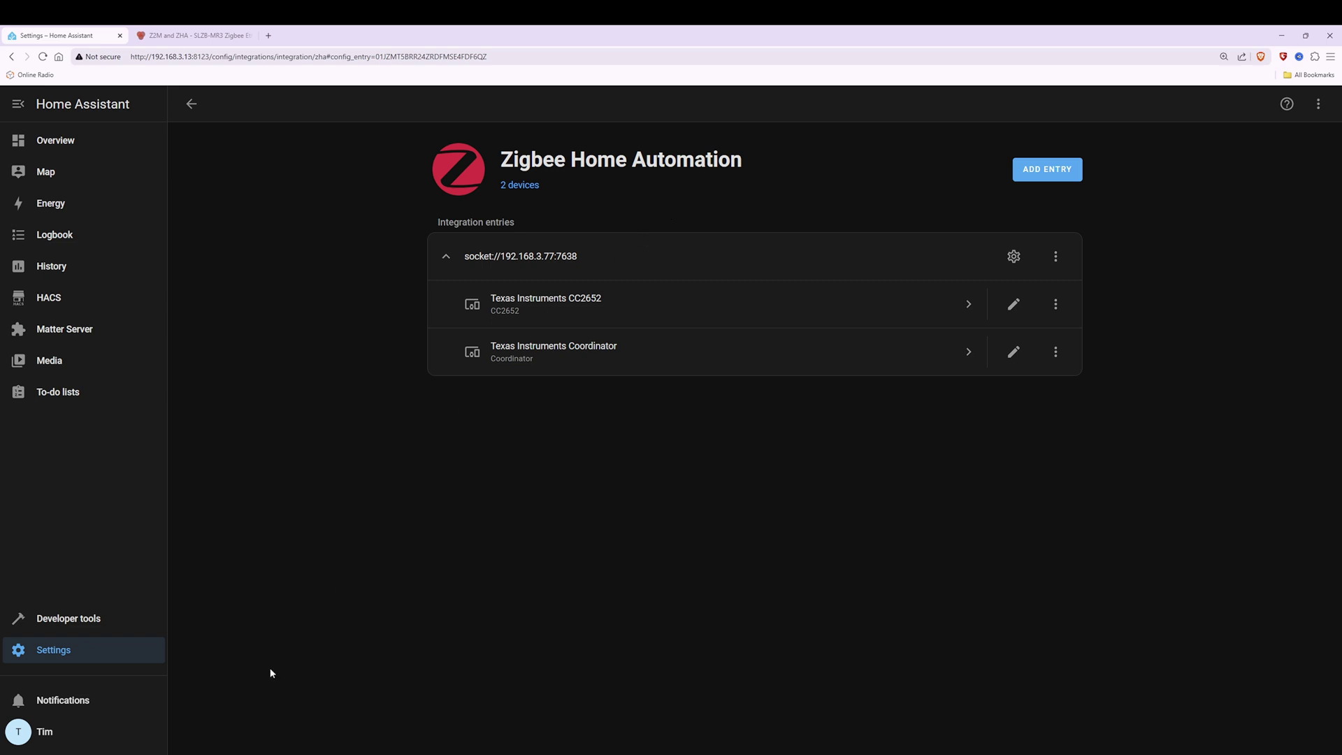
Step: Reboot the whole host system from System settings using the advanced restart options
click(52, 653)
click(658, 588)
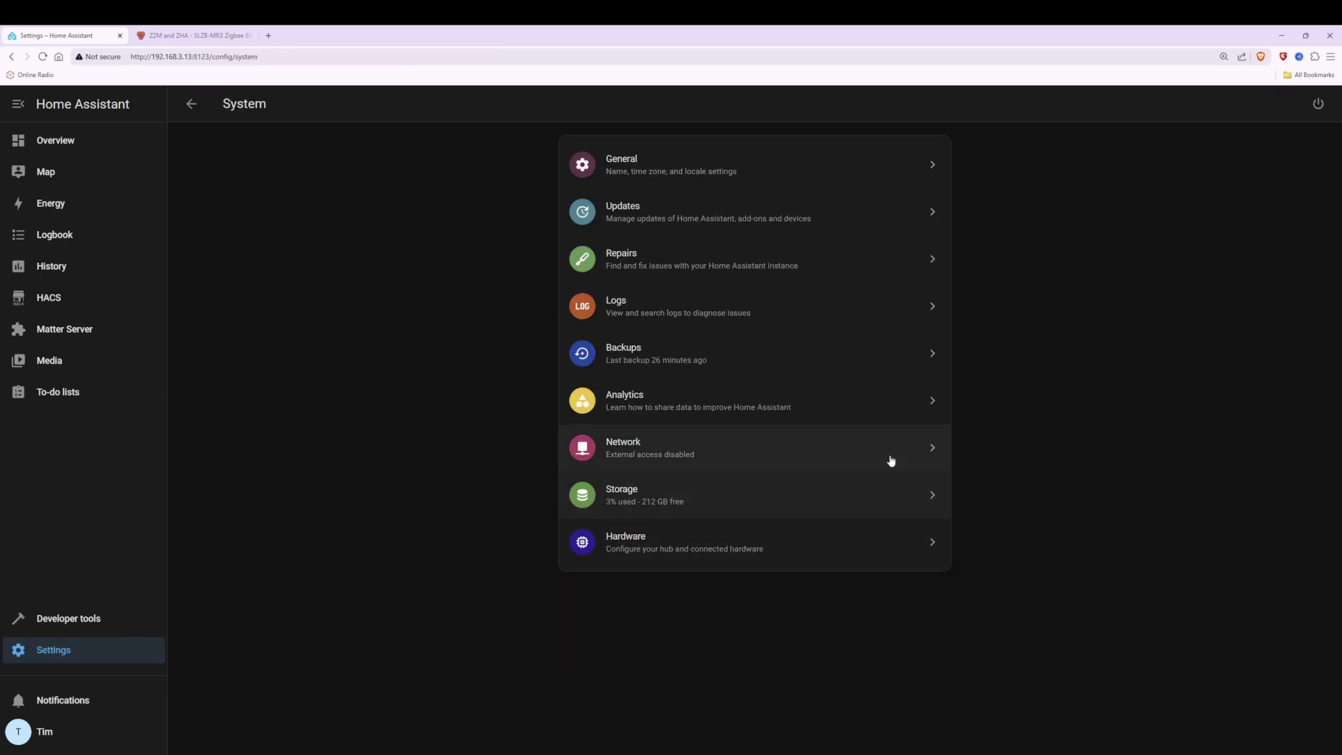
click(1319, 105)
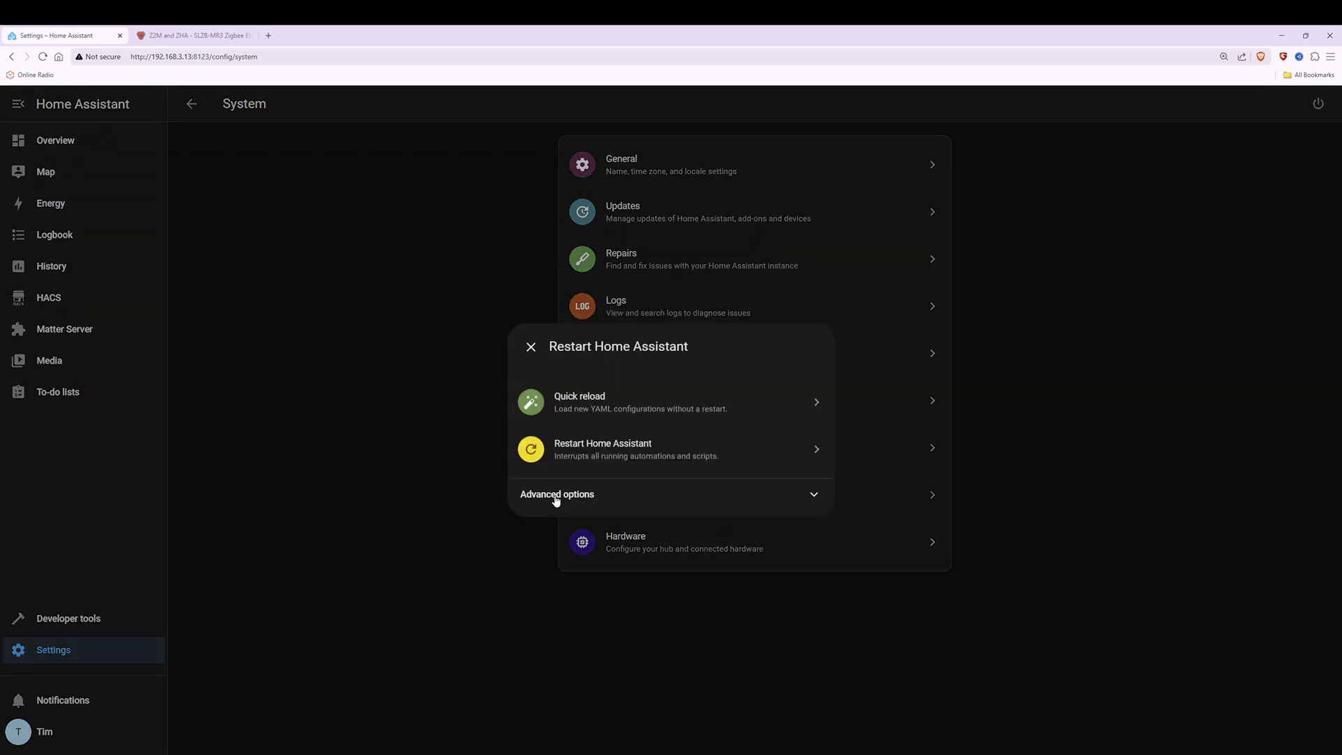
click(555, 495)
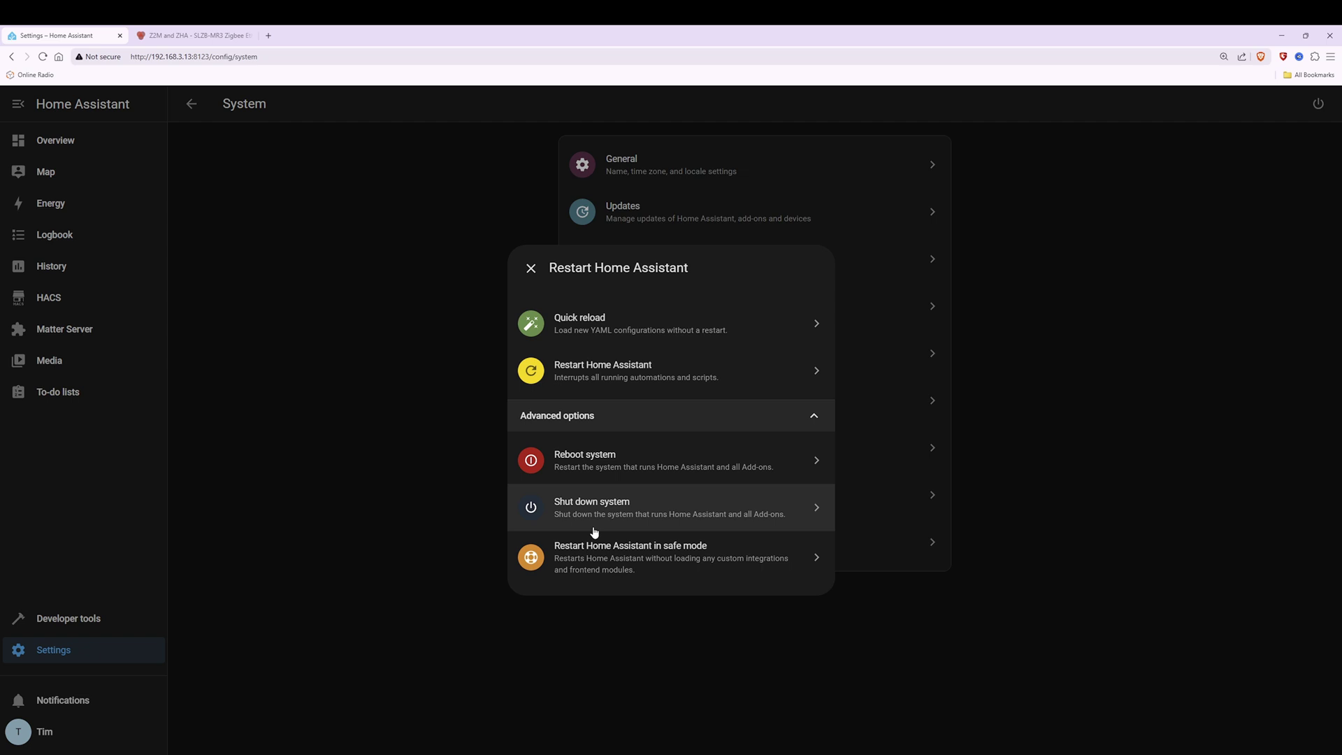
click(652, 463)
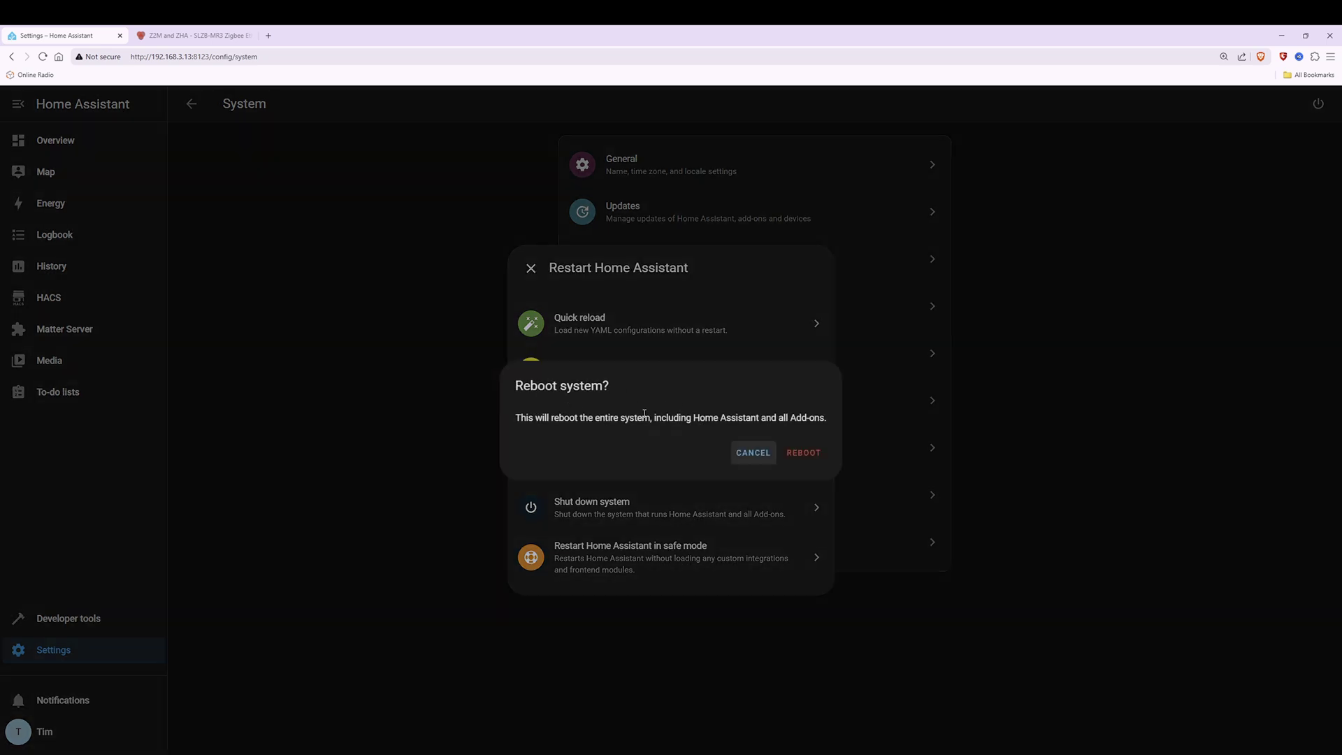
click(804, 453)
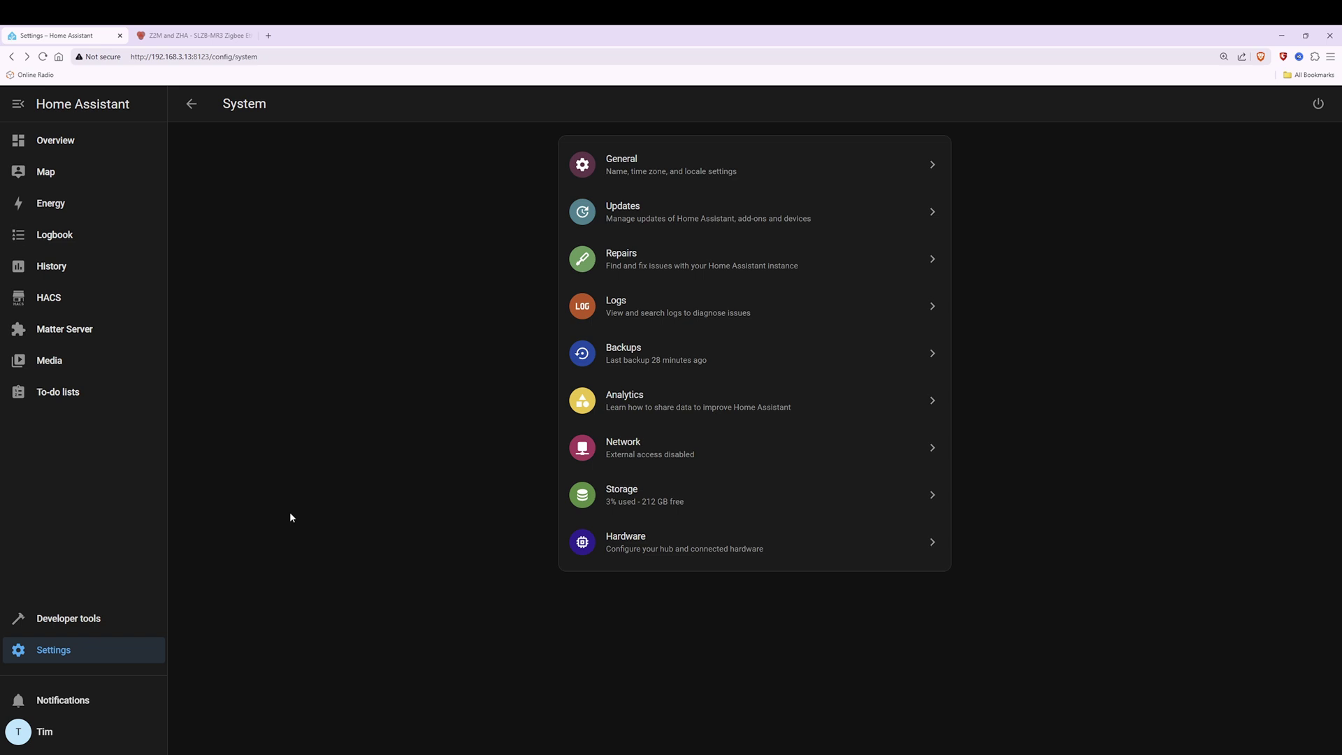
Step: Add the discovered MQTT integration, connecting it to the Mosquitto broker add-on
click(54, 652)
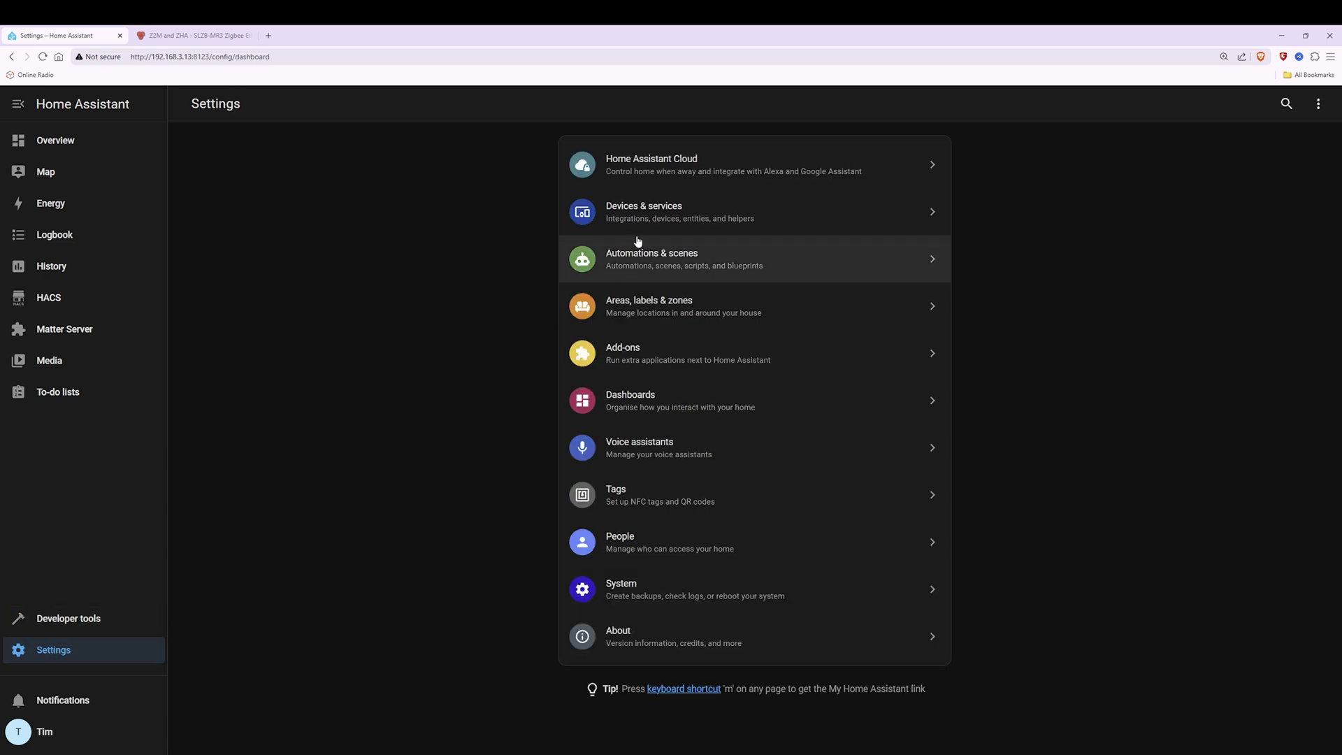
click(676, 213)
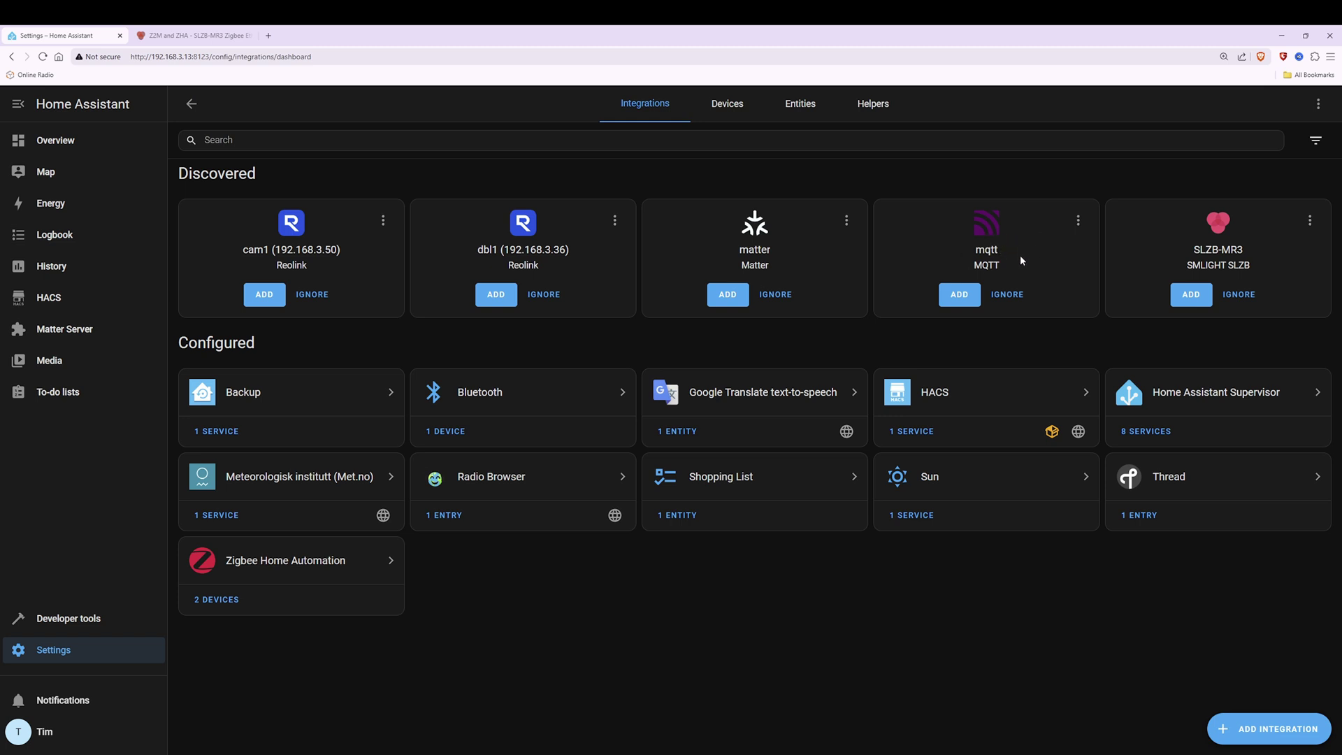
click(959, 295)
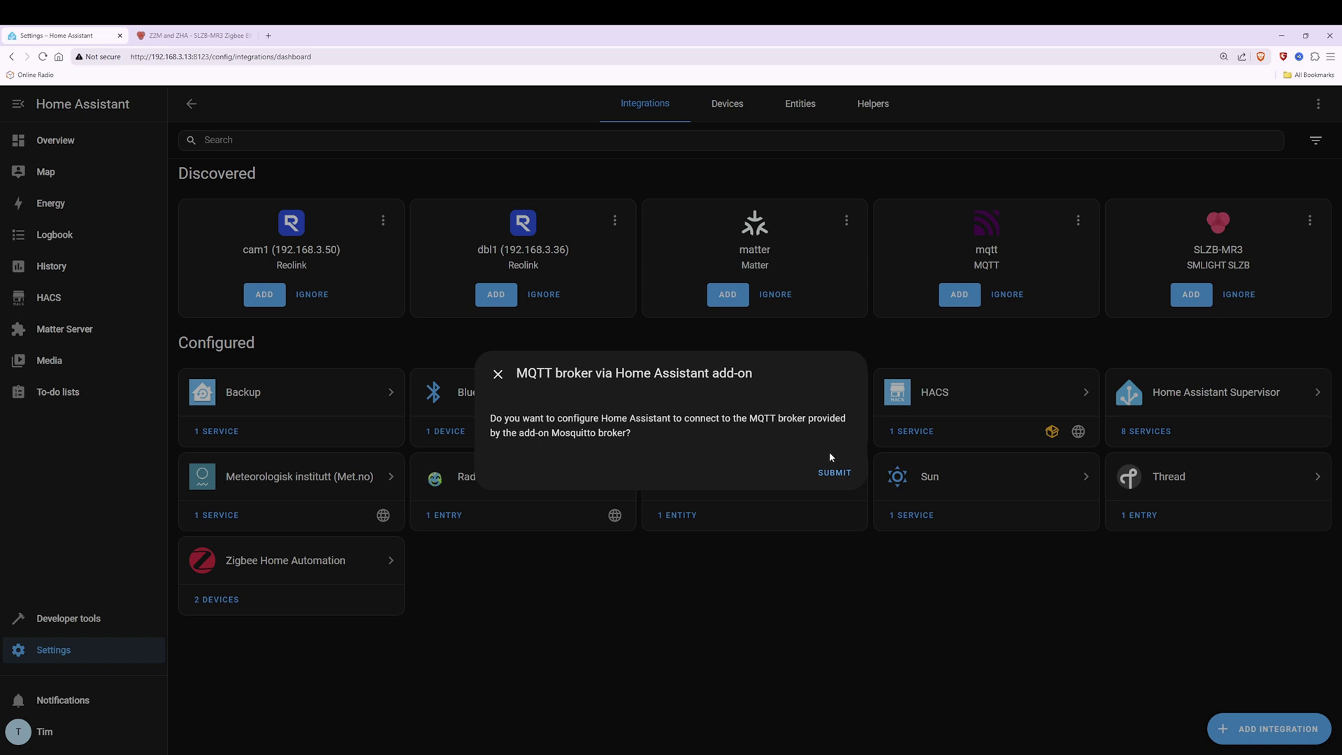
click(836, 472)
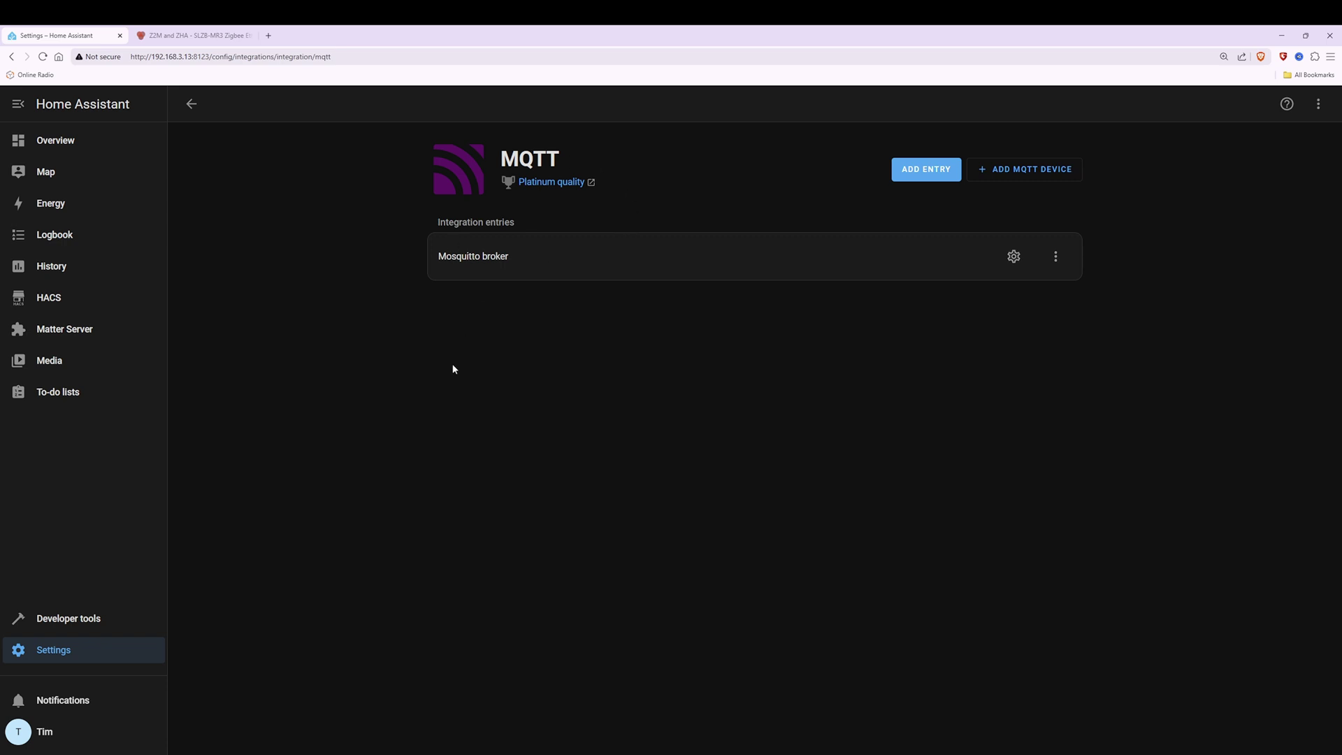
Step: Show the Devices list with the CC2652 and Coordinator Zigbee devices
click(54, 655)
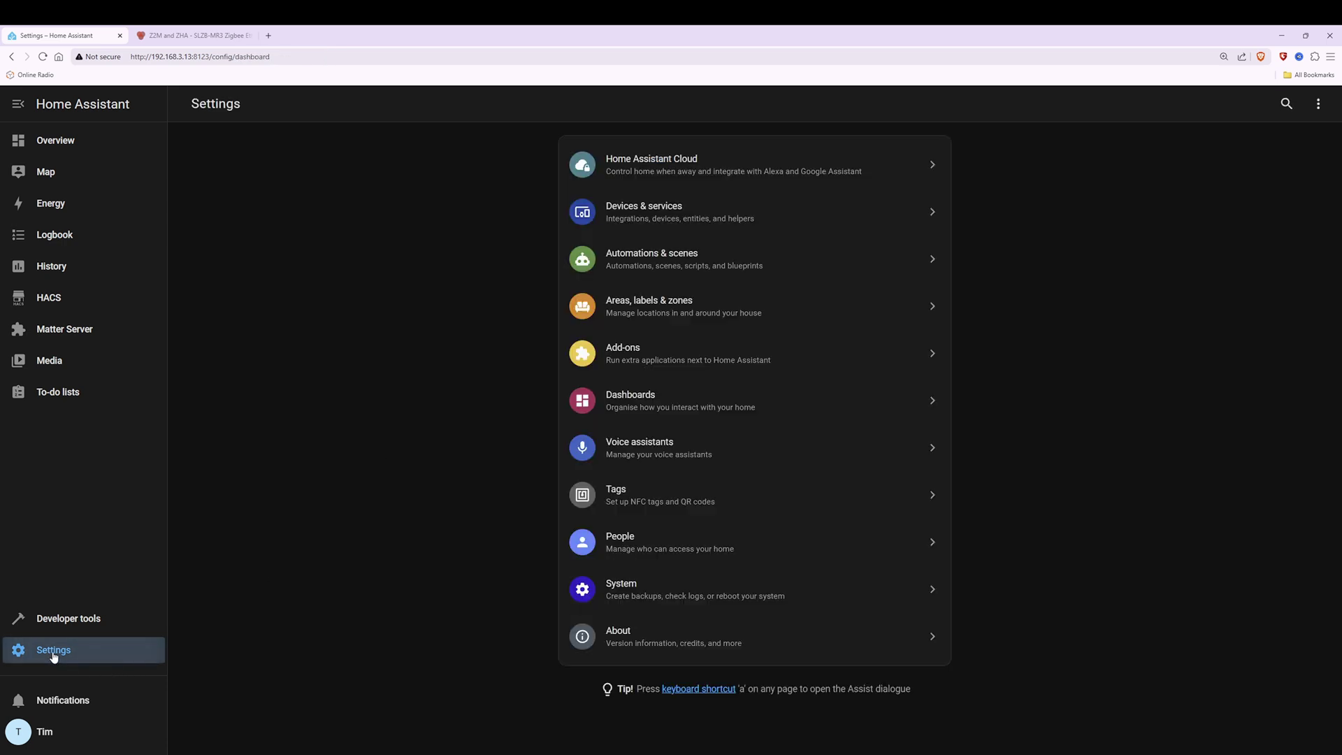
click(657, 214)
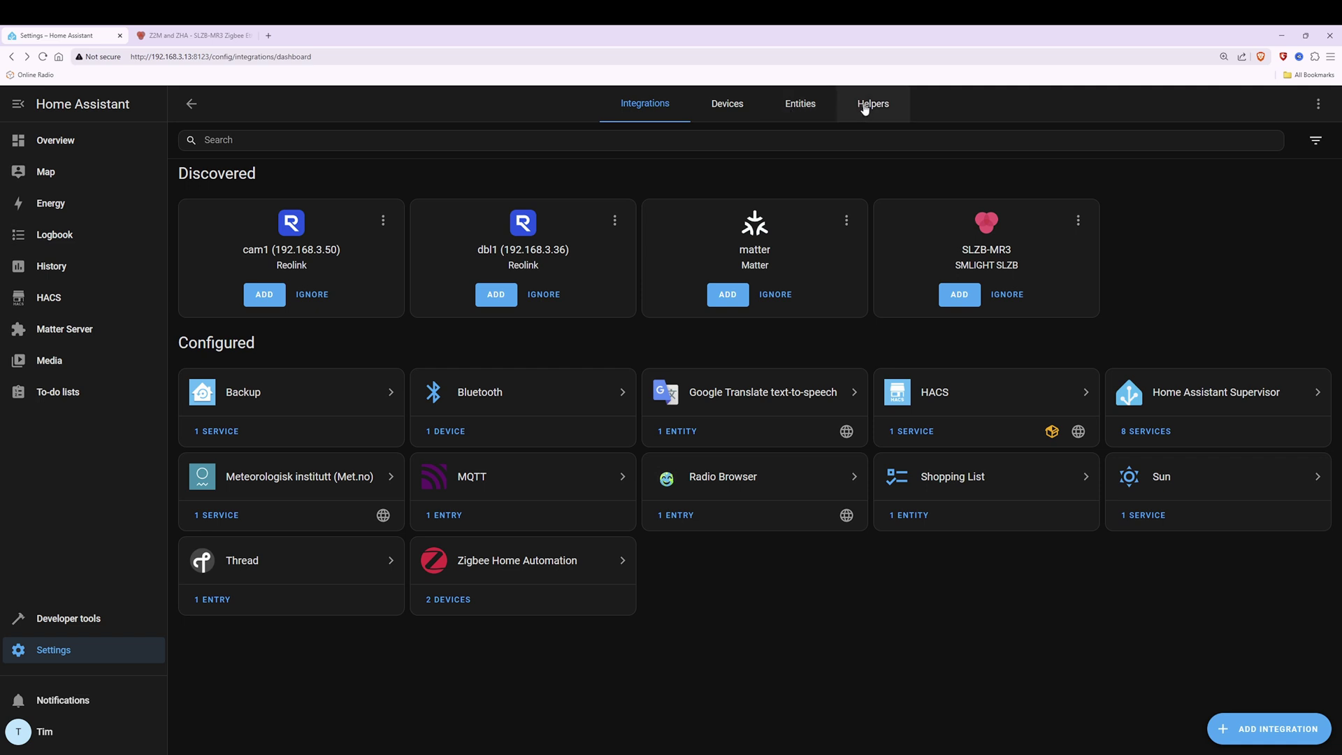
click(729, 110)
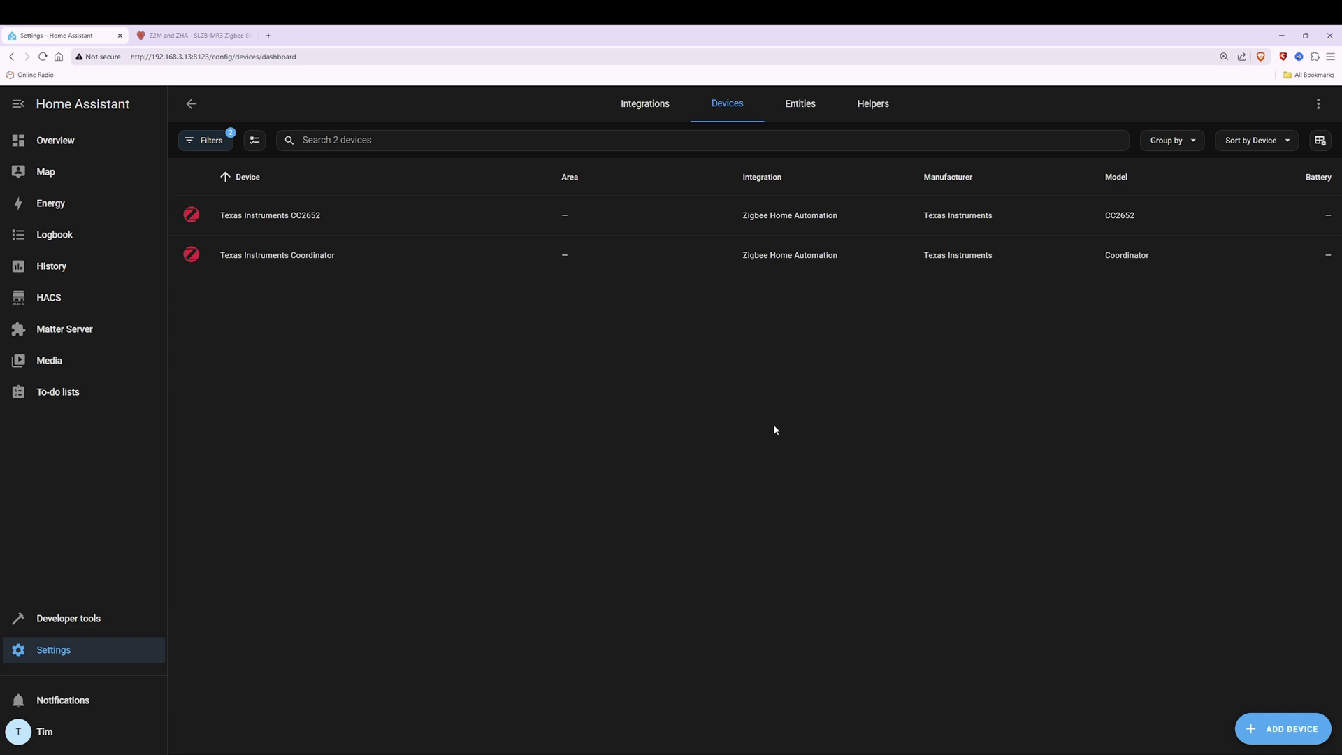
Step: Pair the innr SP 242 plug via Zigbee without assigning an area, then return to Devices
click(1292, 729)
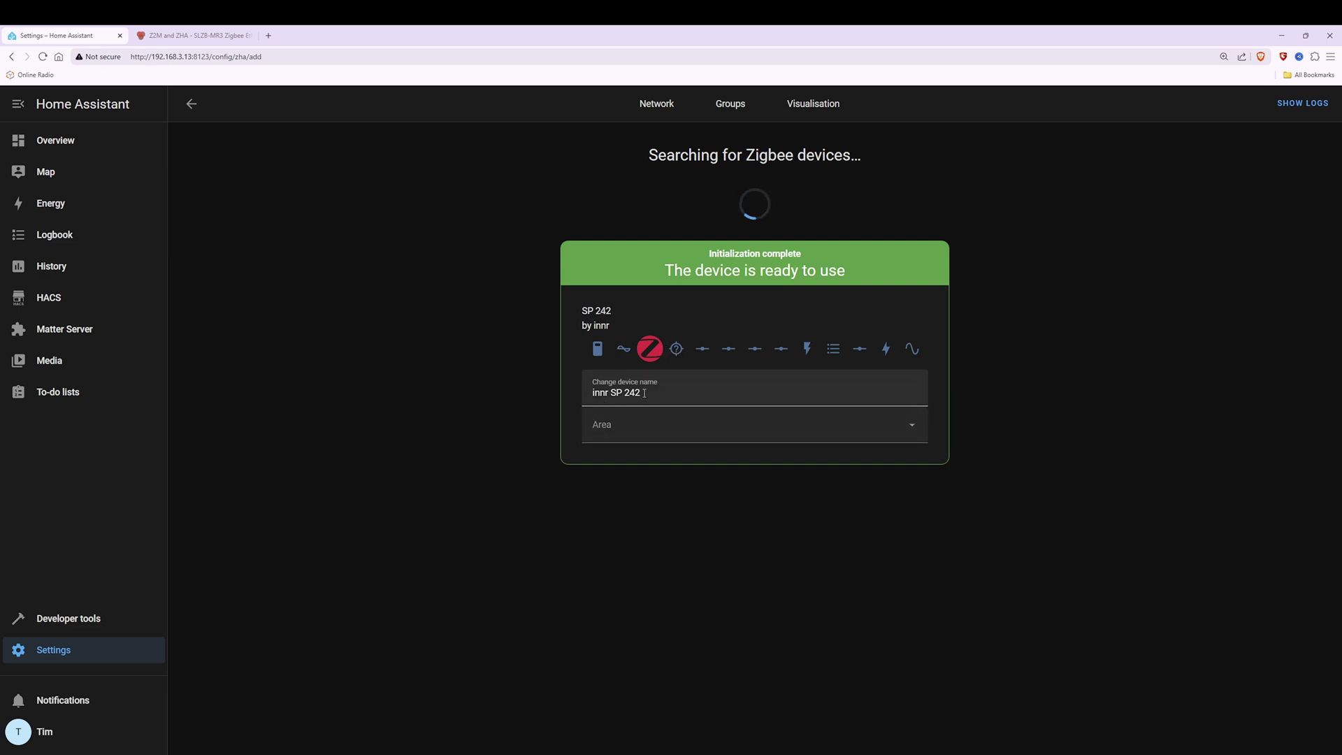
click(662, 429)
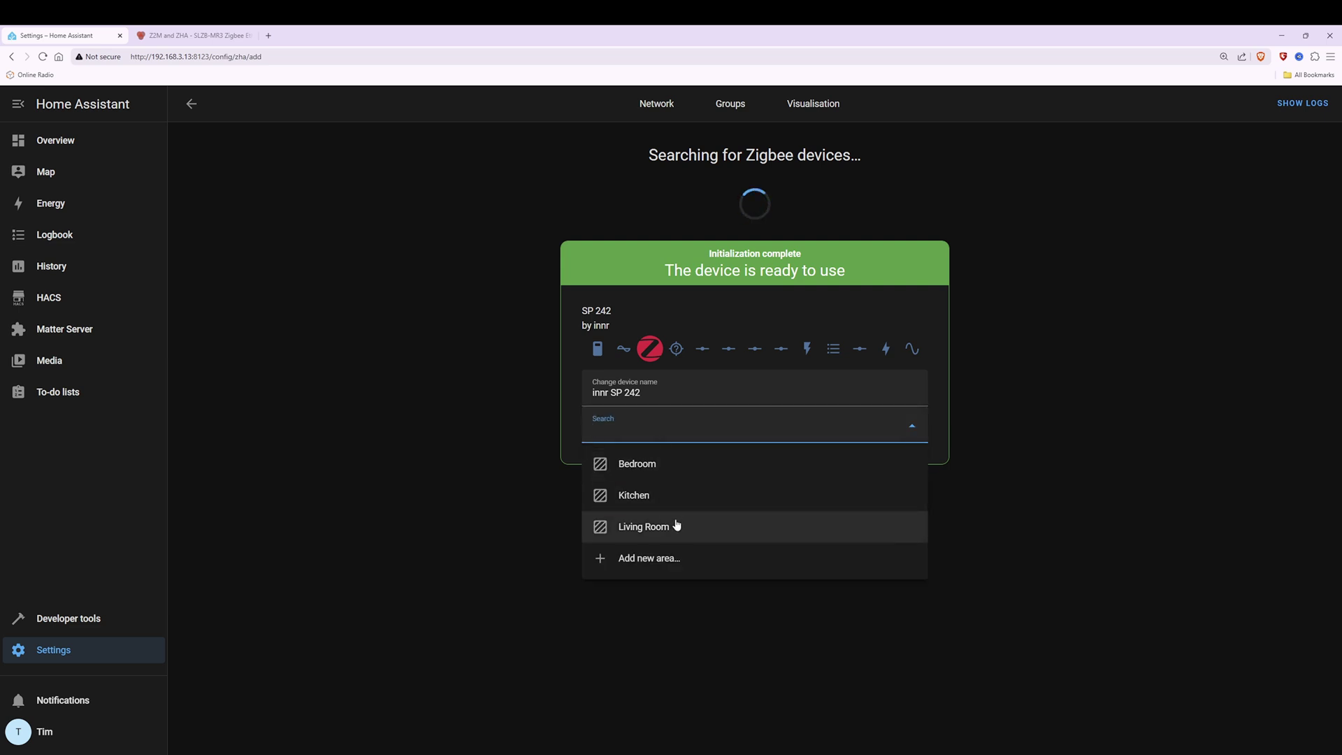
click(997, 403)
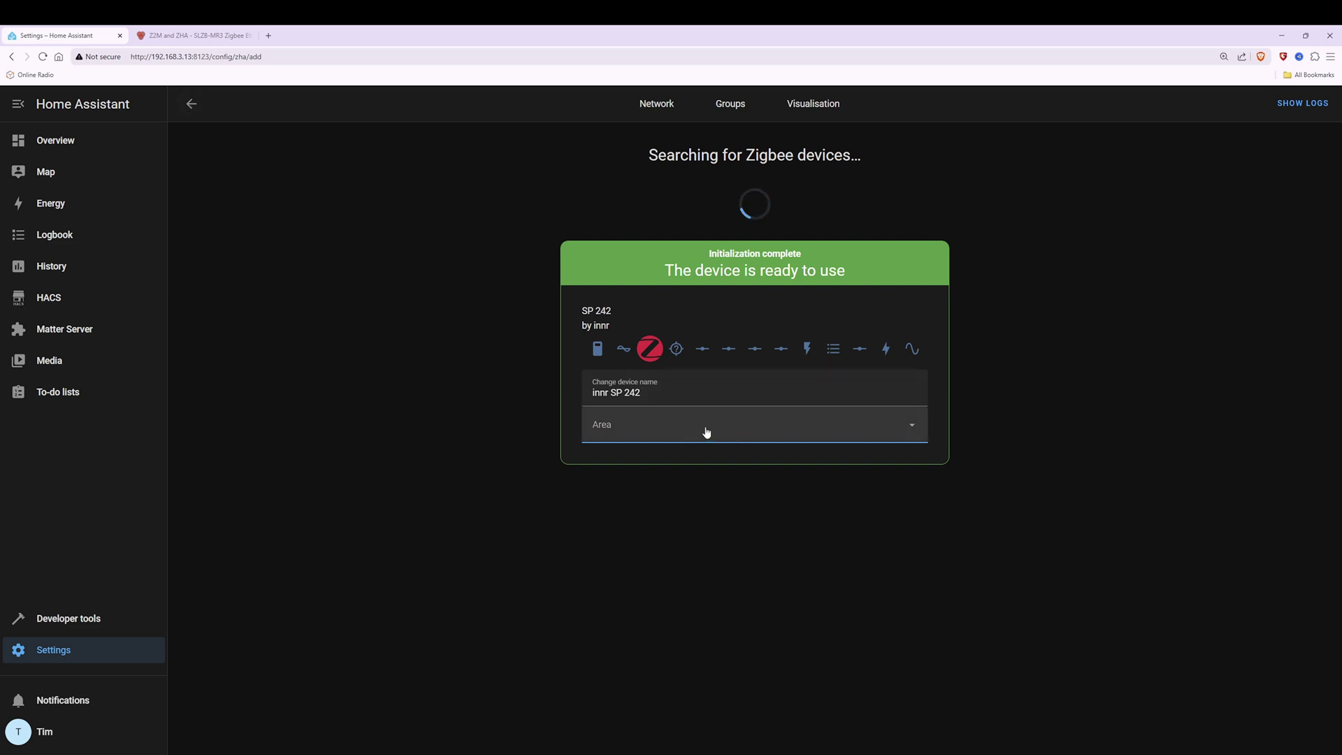
click(190, 108)
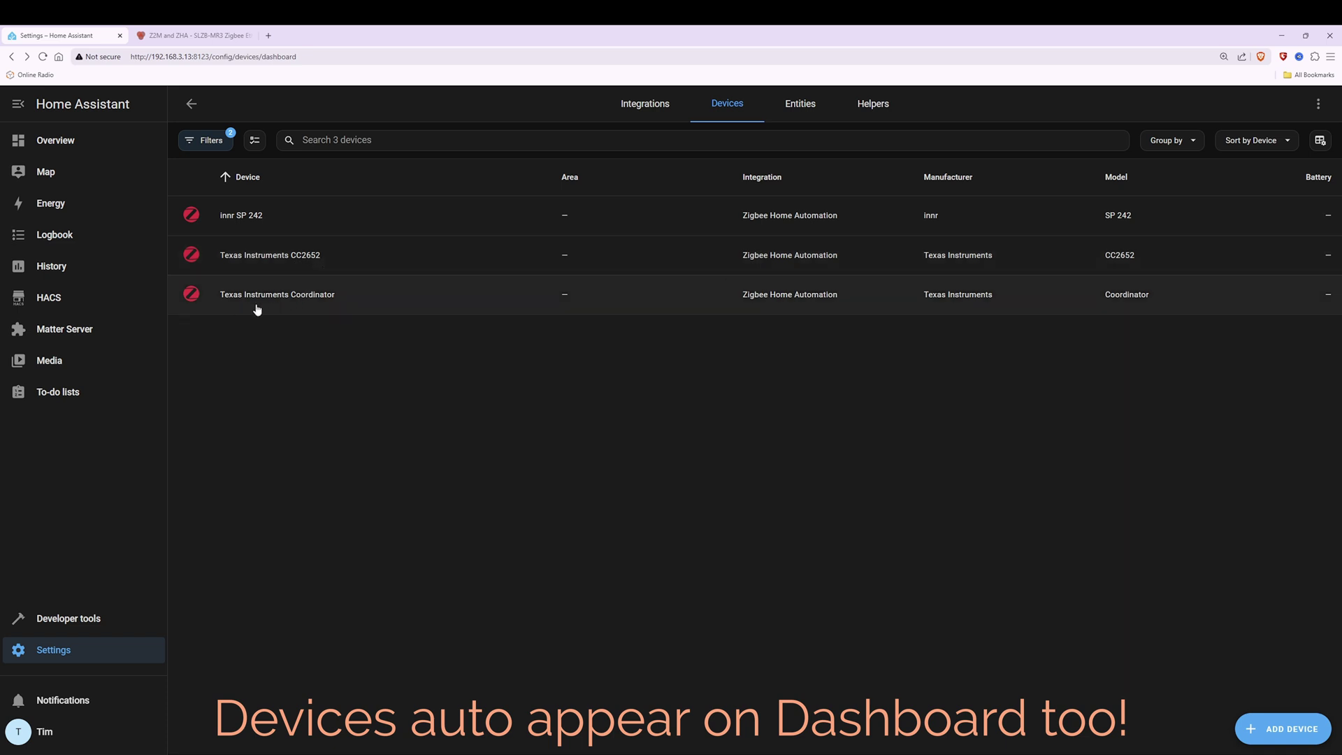
Step: Open the innr SP 242 device page showing its switch and 240.0 V voltage reading
click(242, 216)
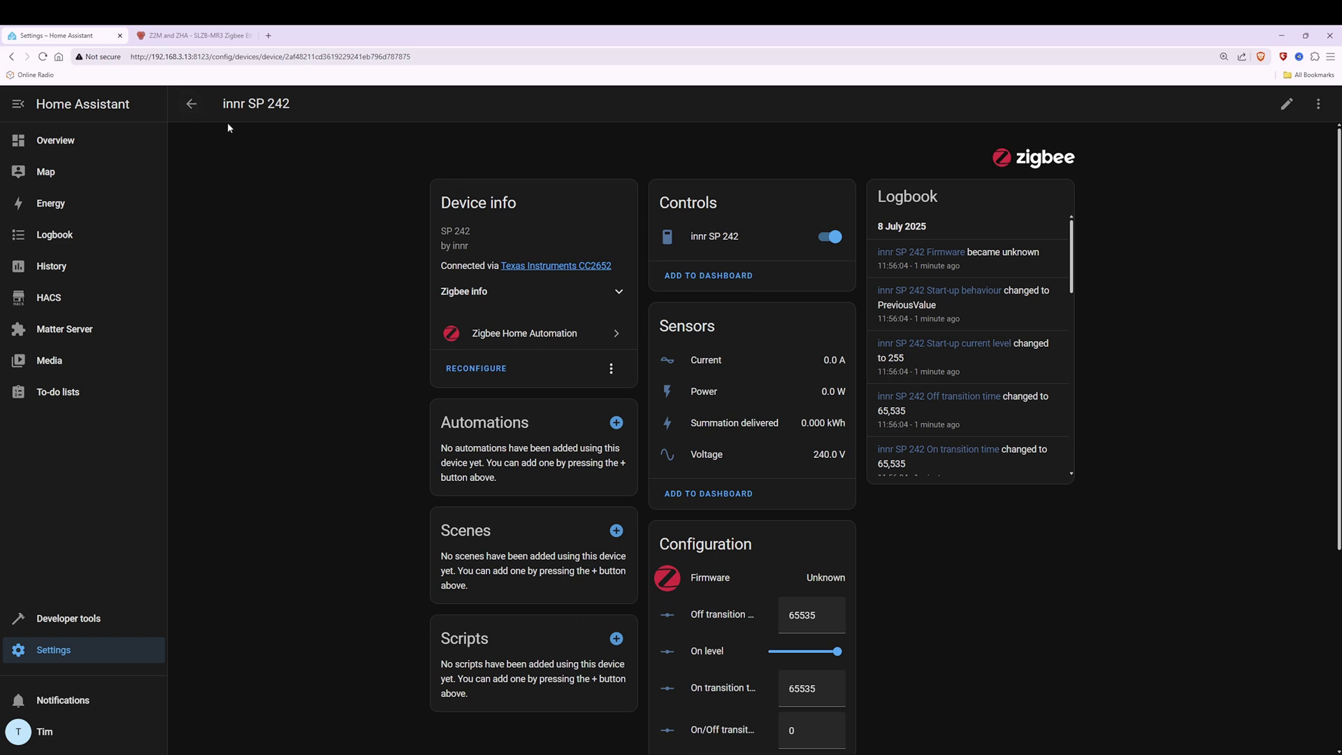
click(191, 103)
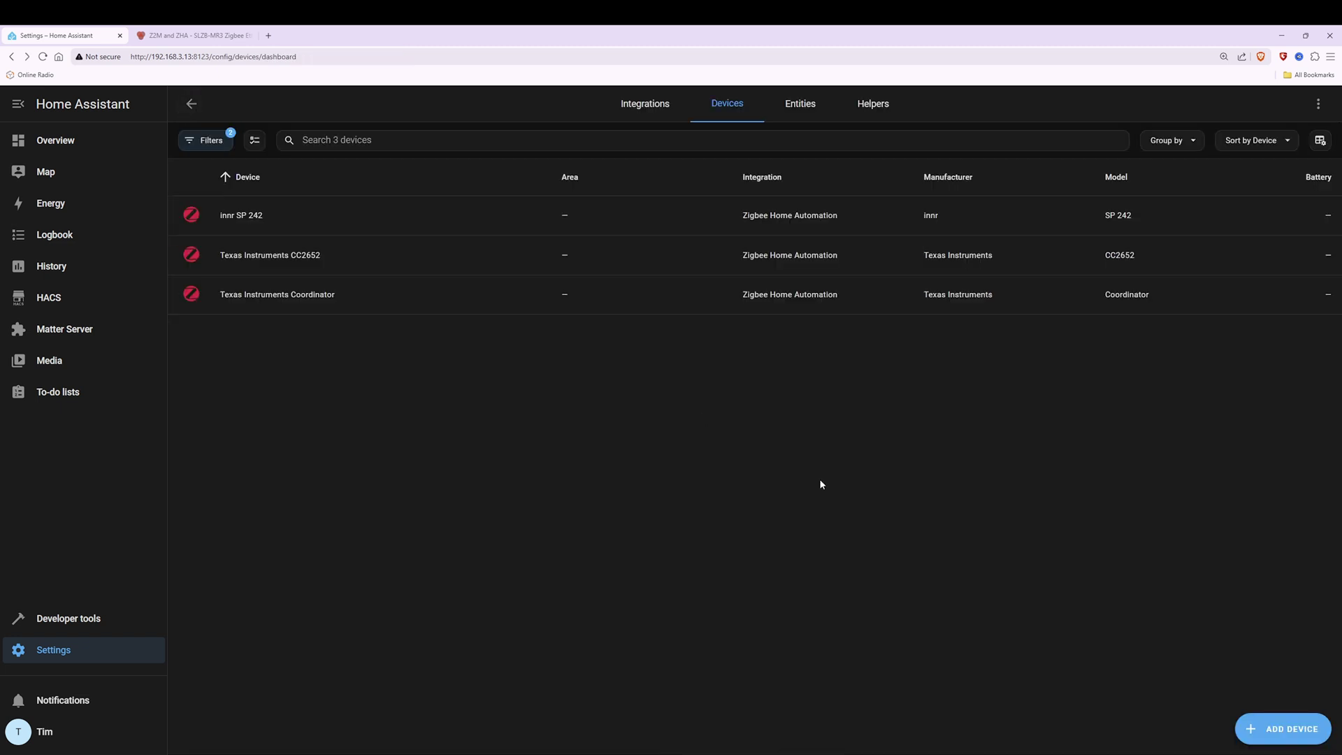